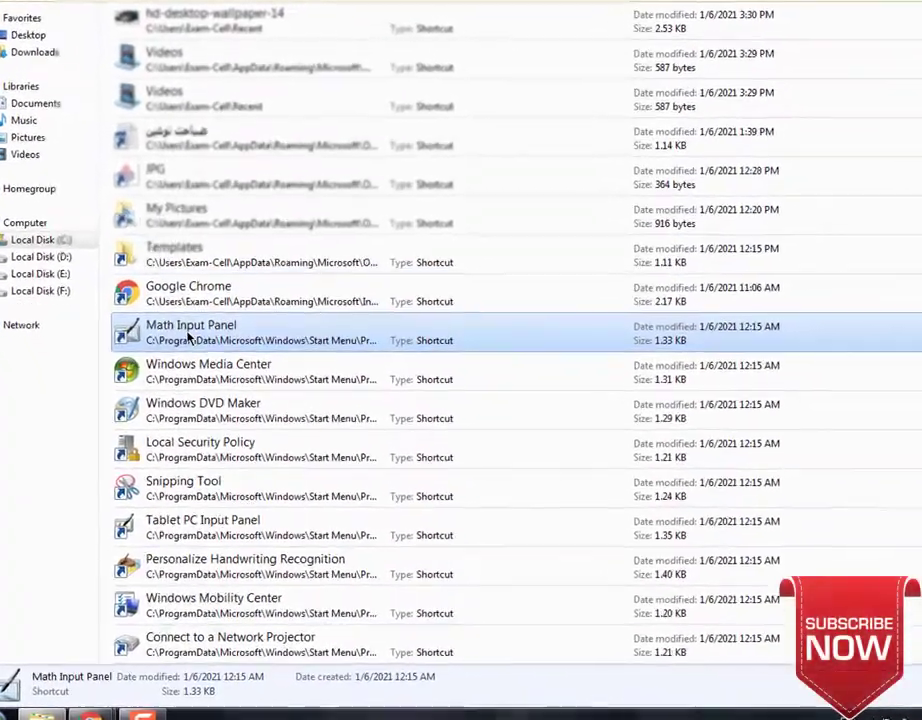
Set Windows Photo Viewer as the program that always opens the Math Input Panel shortcut's file type.
{"action": "right_click", "coordinate": [194, 377]}
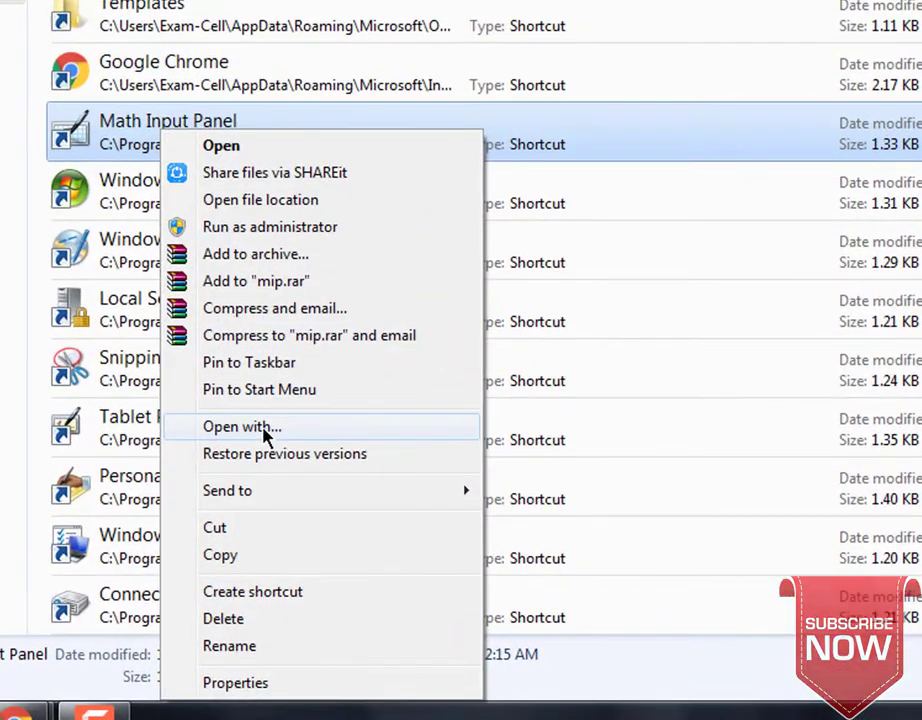
{"action": "left_click", "coordinate": [242, 427]}
{"action": "left_click", "coordinate": [520, 169]}
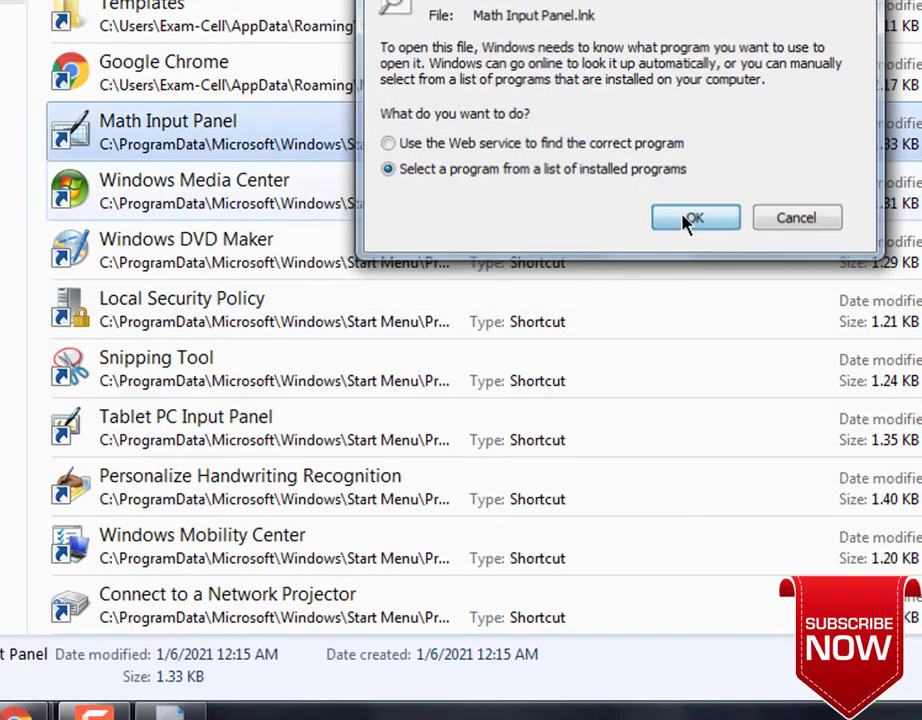
{"action": "left_click", "coordinate": [694, 218]}
{"action": "left_click", "coordinate": [364, 160]}
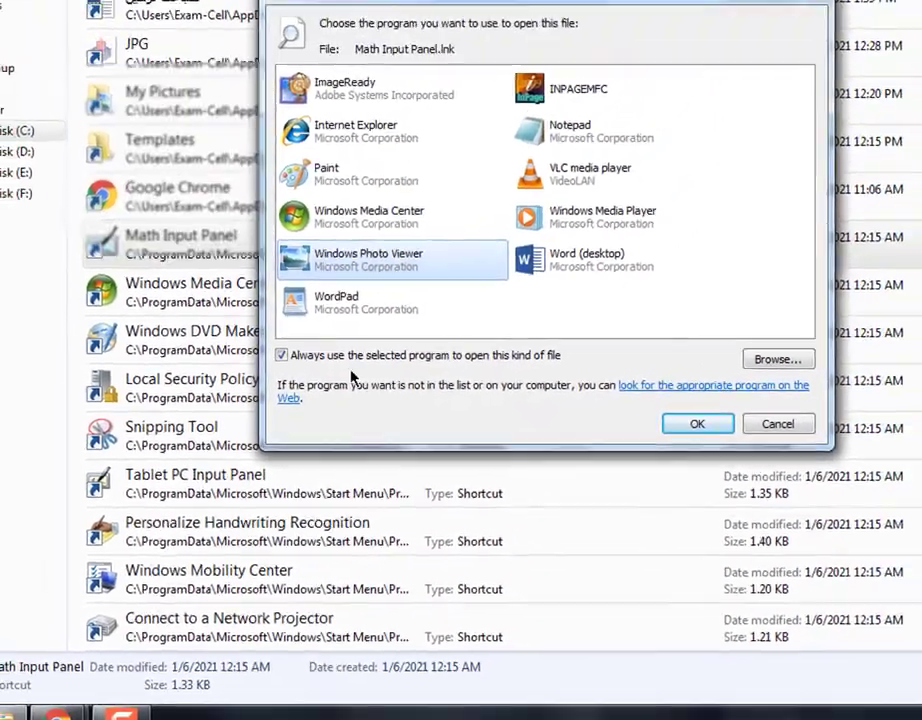
{"action": "left_click", "coordinate": [694, 425]}
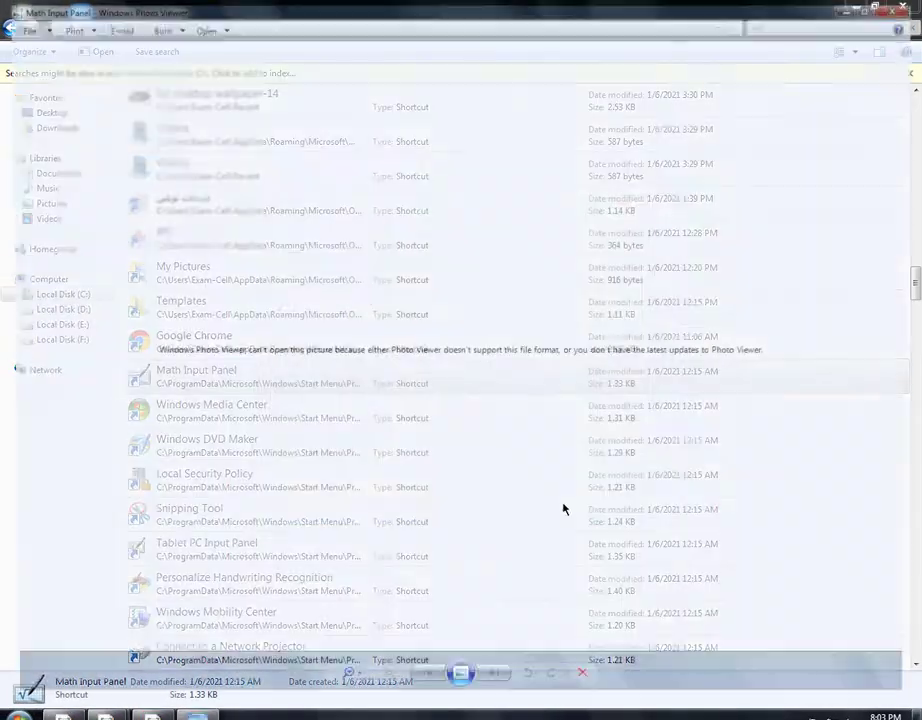
Close the photo viewer and file search windows, then test-open a desktop shortcut and close the viewer again.
{"action": "left_click", "coordinate": [900, 12]}
{"action": "left_click", "coordinate": [910, 10]}
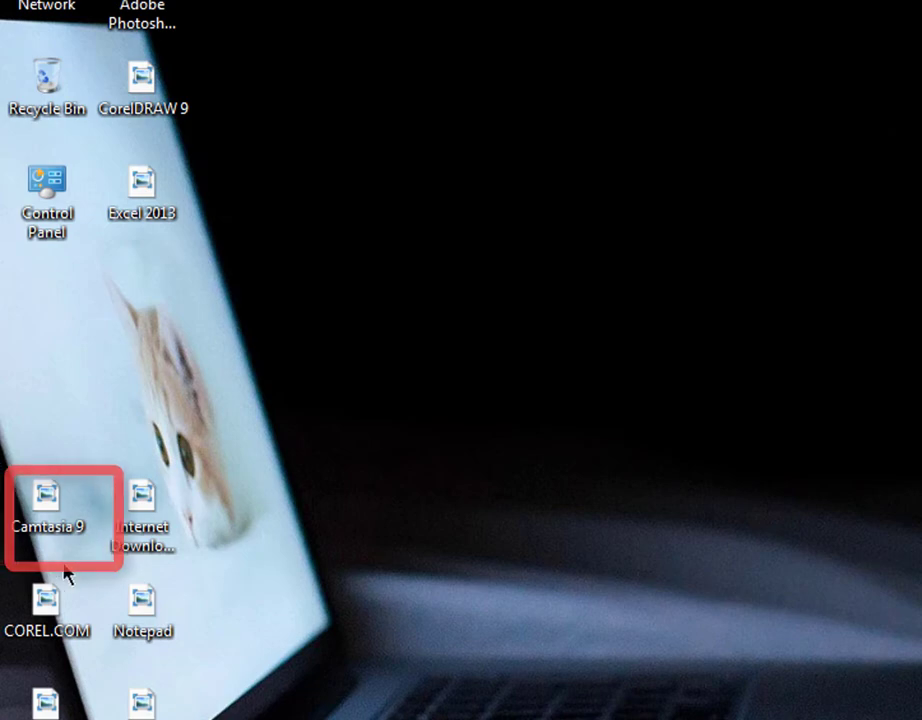
{"action": "double_click", "coordinate": [147, 190]}
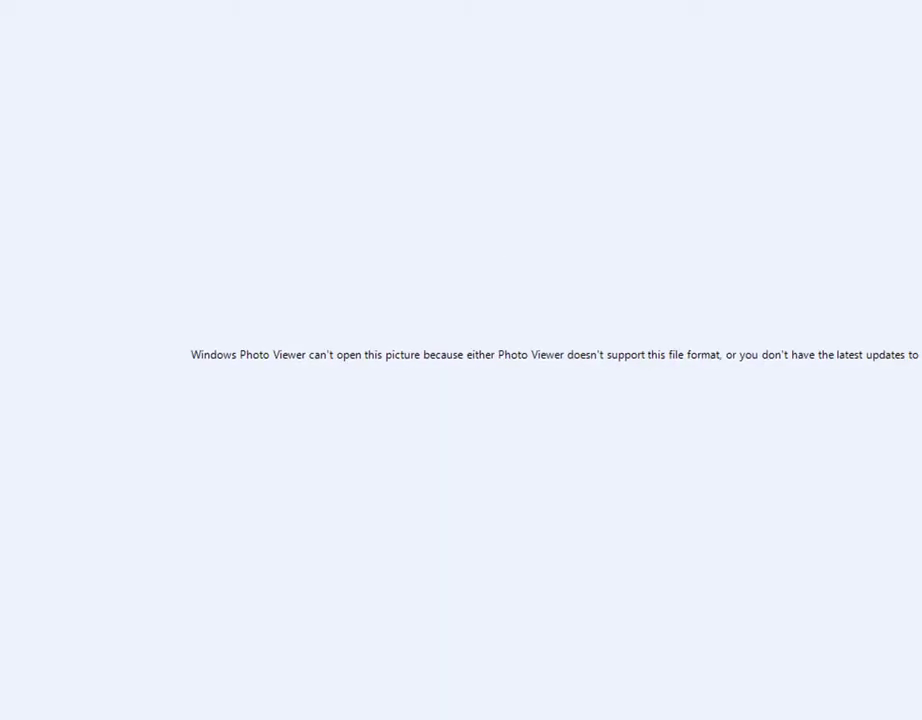
{"action": "key", "text": "alt+F4"}
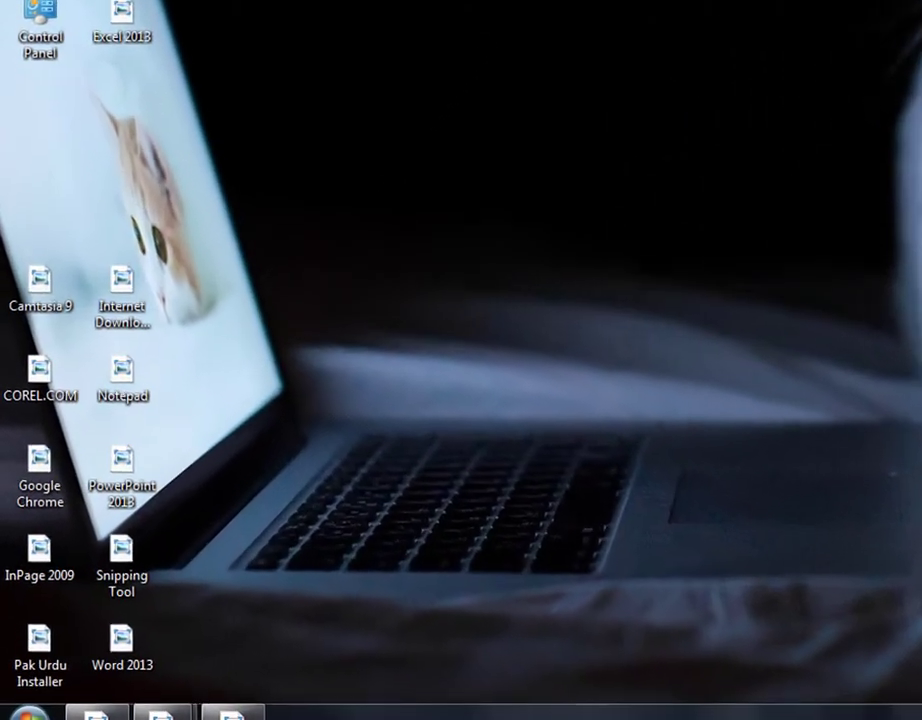
Open the Registry Editor by running regedit.
{"action": "key", "text": "super+r"}
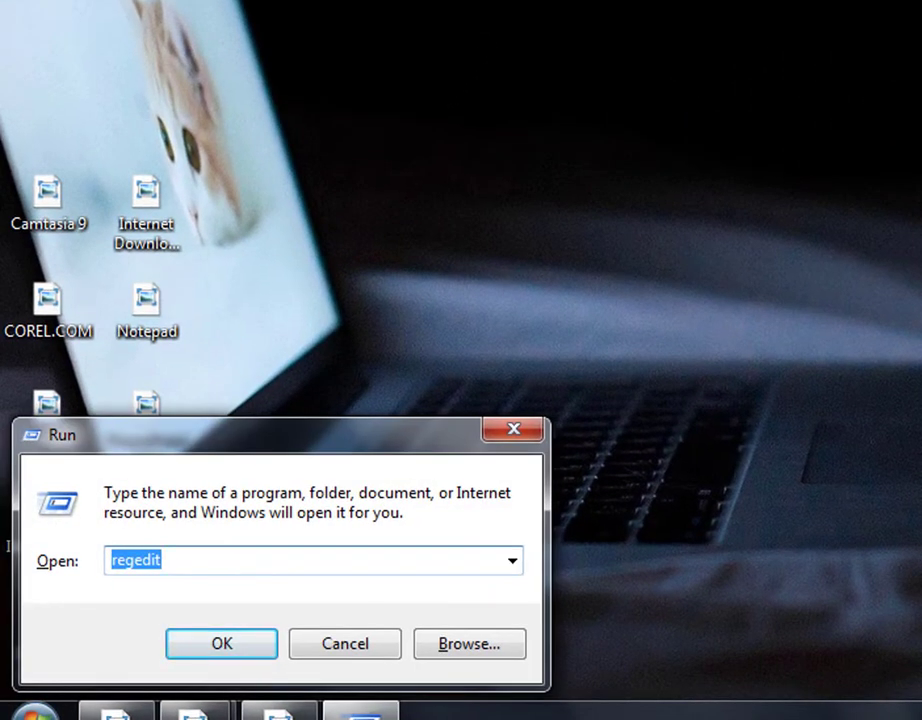
{"action": "type", "text": "regedit"}
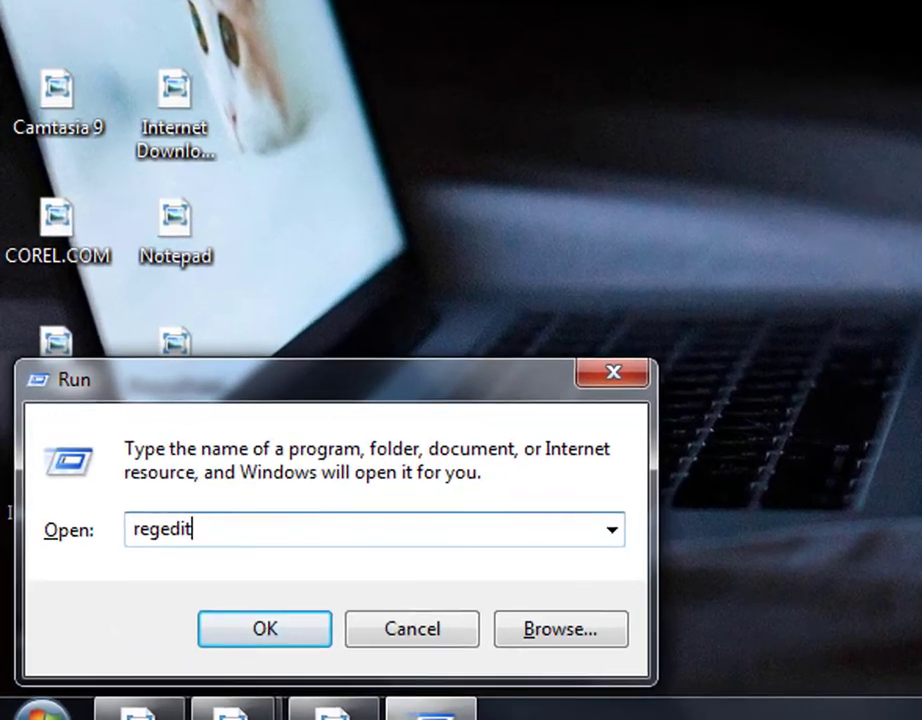
{"action": "key", "text": "Return"}
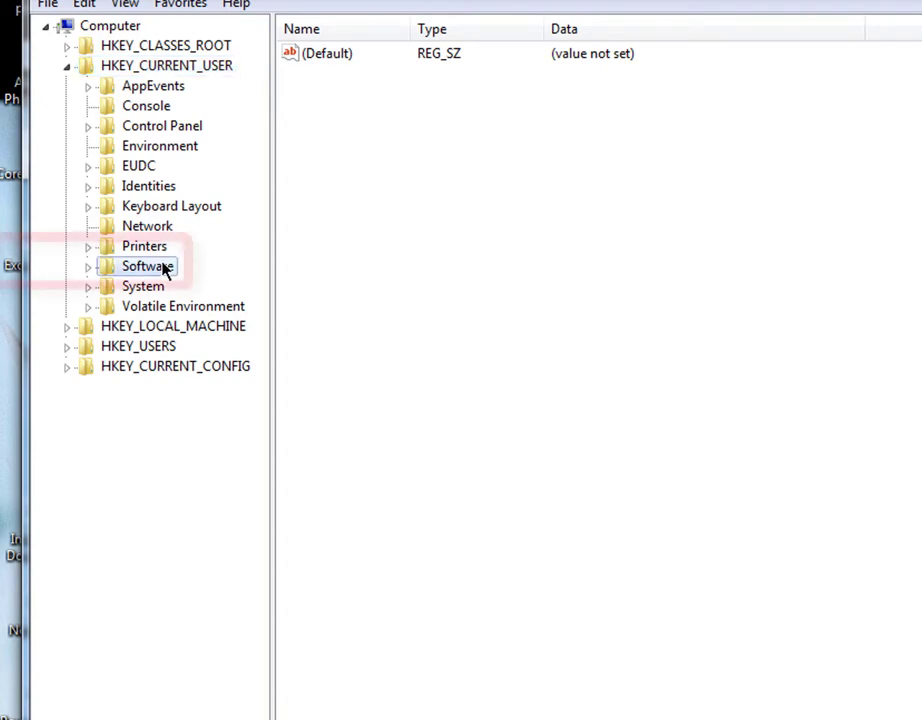
Expand the registry path Software\Microsoft\Windows under HKEY_CURRENT_USER.
{"action": "double_click", "coordinate": [160, 266]}
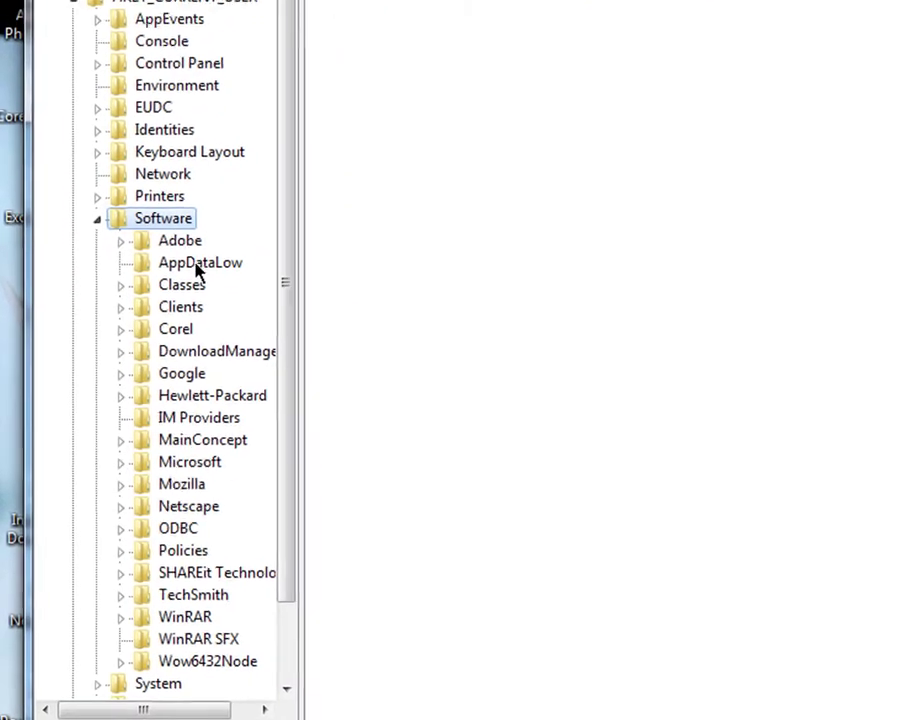
{"action": "scroll", "coordinate": [168, 320], "scroll_direction": "down", "scroll_amount": 1}
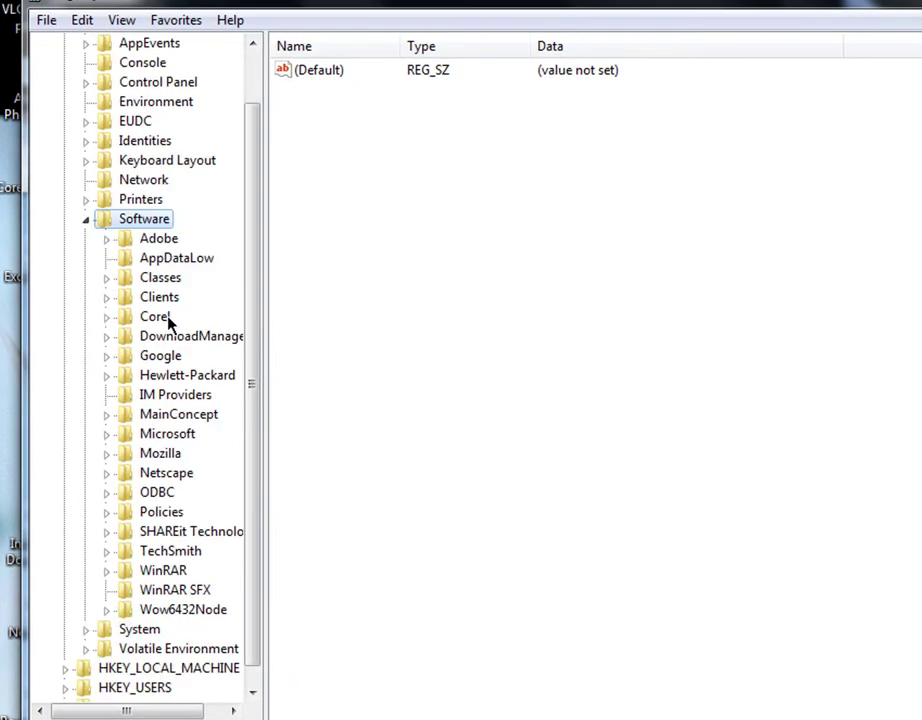
{"action": "scroll", "coordinate": [168, 320], "scroll_direction": "down", "scroll_amount": 1}
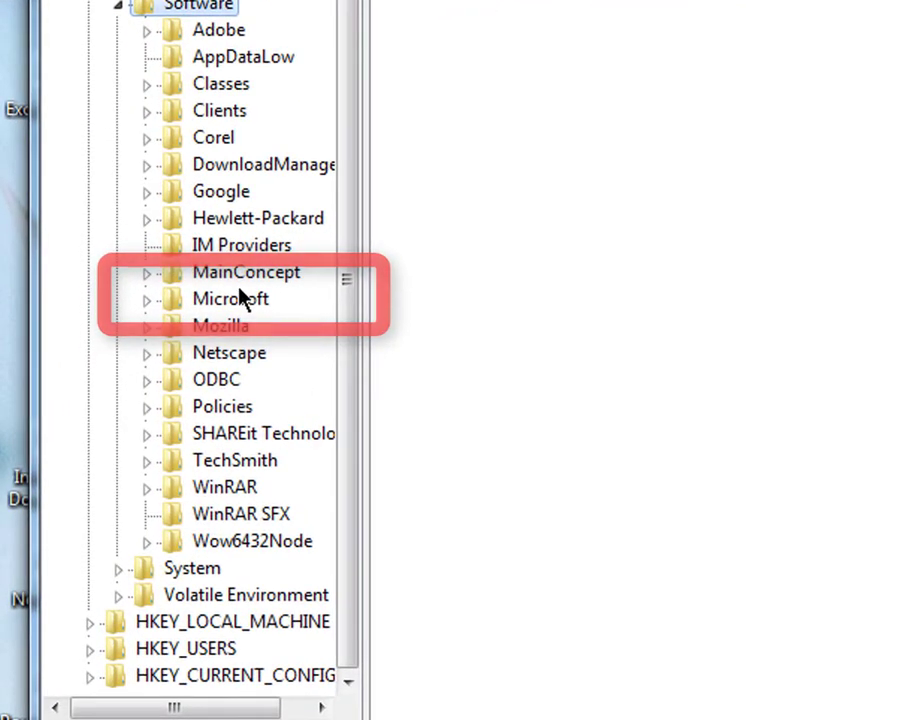
{"action": "double_click", "coordinate": [243, 299]}
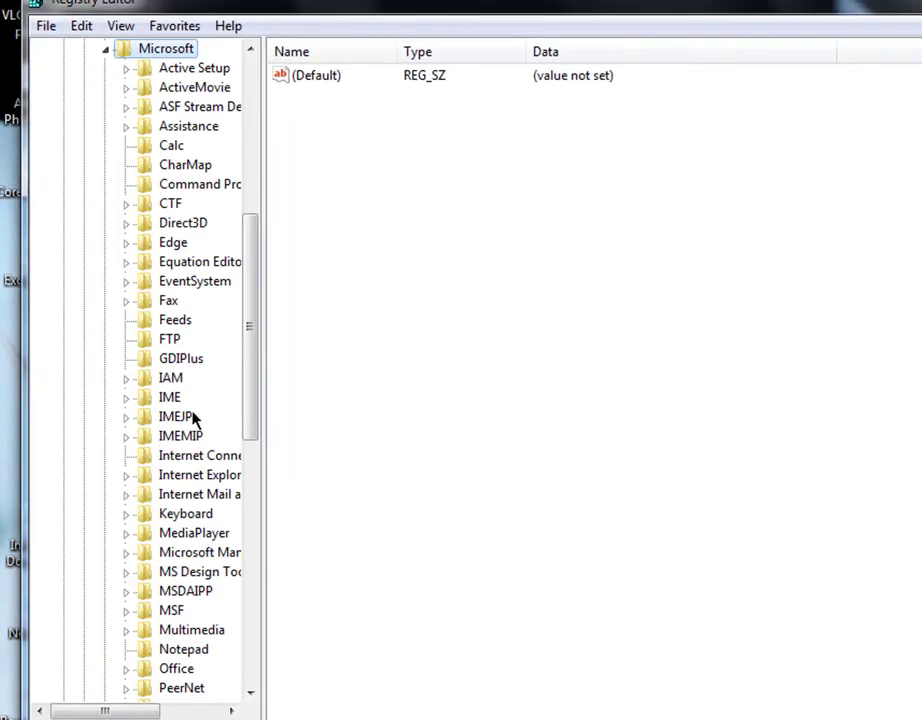
{"action": "scroll", "coordinate": [192, 414], "scroll_direction": "down", "scroll_amount": 6}
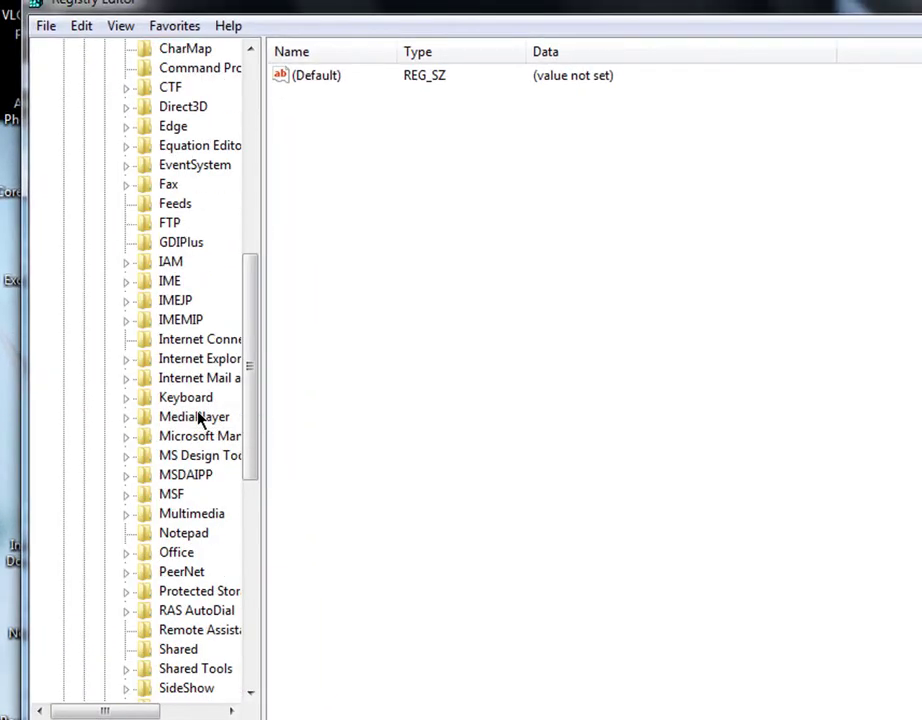
{"action": "scroll", "coordinate": [200, 420], "scroll_direction": "down", "scroll_amount": 2}
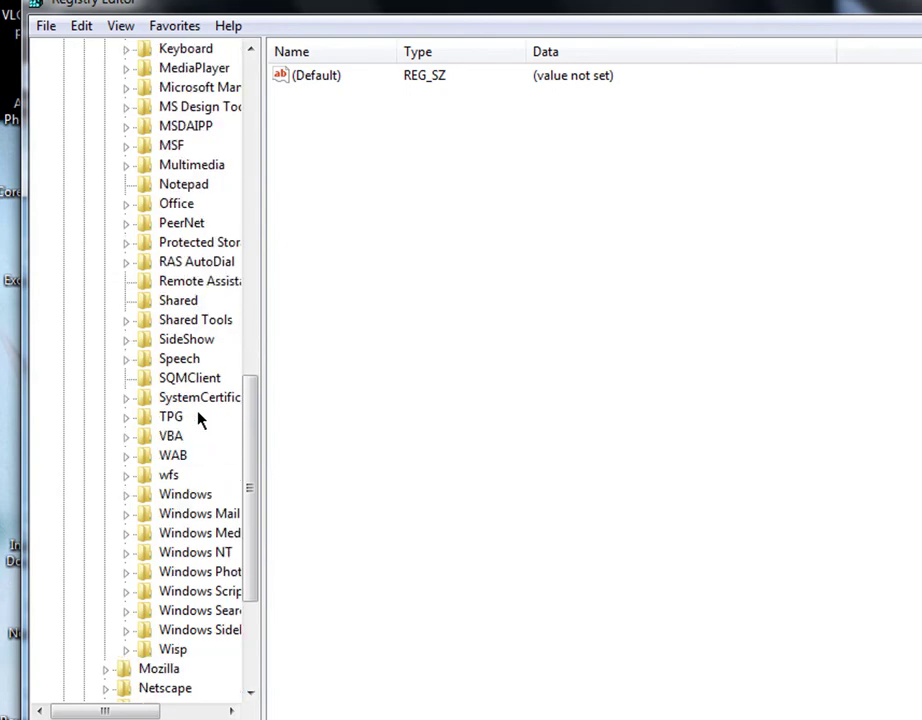
{"action": "double_click", "coordinate": [186, 494]}
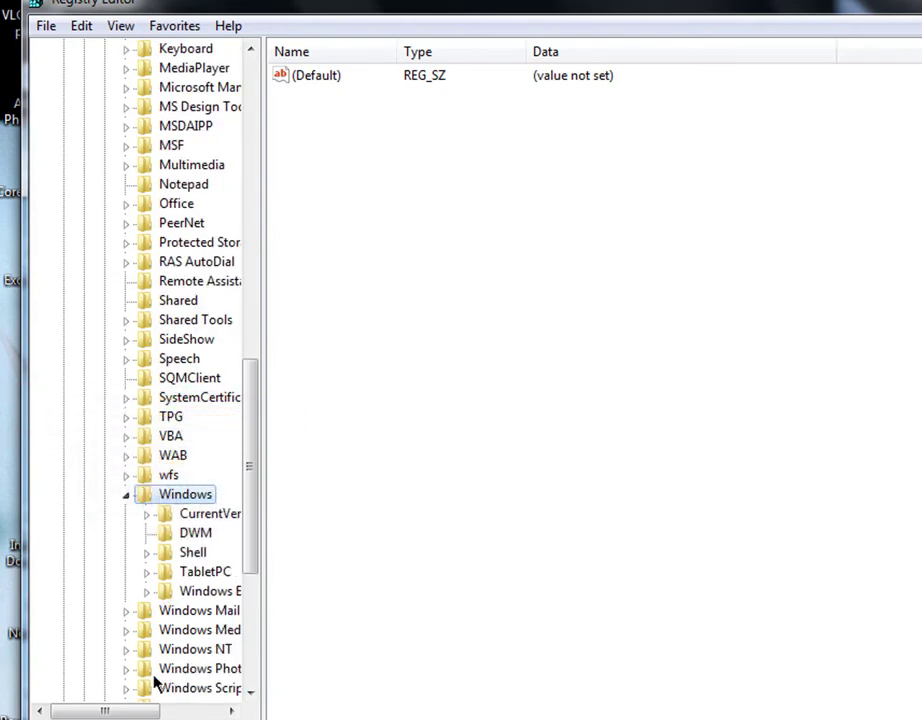
Expand CurrentVersion\Explorer\FileExts under the Windows key to list the file extension keys.
{"action": "left_click_drag", "start_coordinate": [140, 710], "coordinate": [173, 714]}
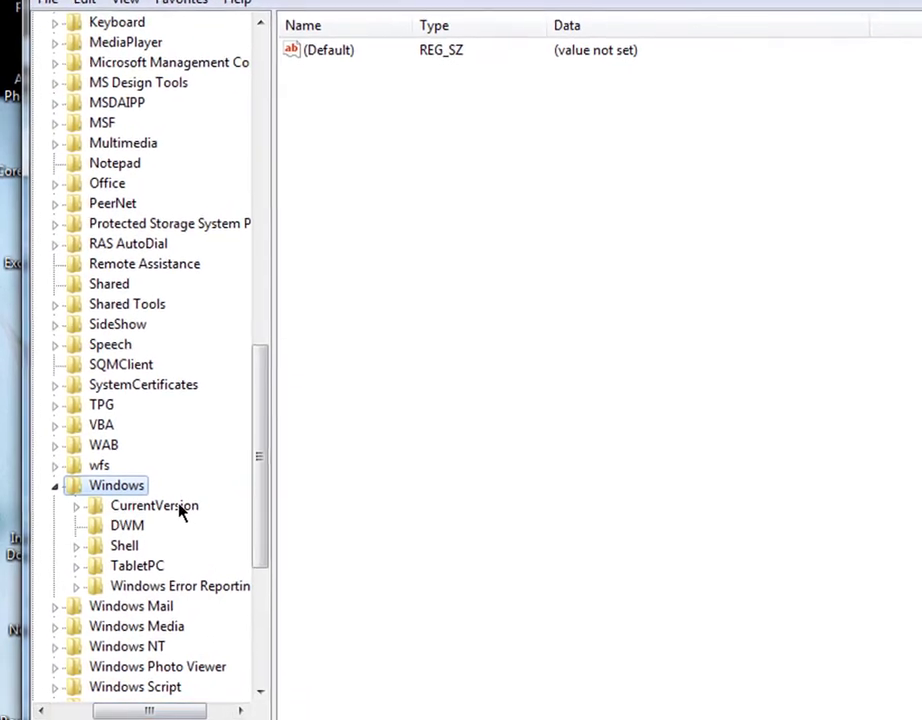
{"action": "double_click", "coordinate": [174, 514]}
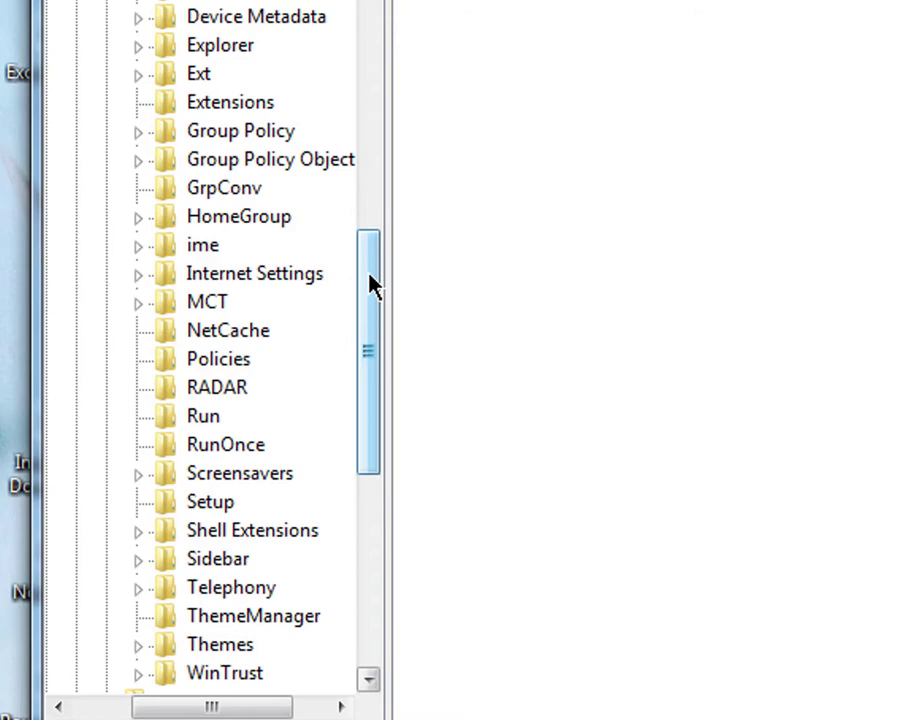
{"action": "mouse_move", "coordinate": [370, 285]}
{"action": "left_mouse_down"}
{"action": "mouse_move", "coordinate": [368, 318]}
{"action": "mouse_move", "coordinate": [368, 294]}
{"action": "left_mouse_up"}
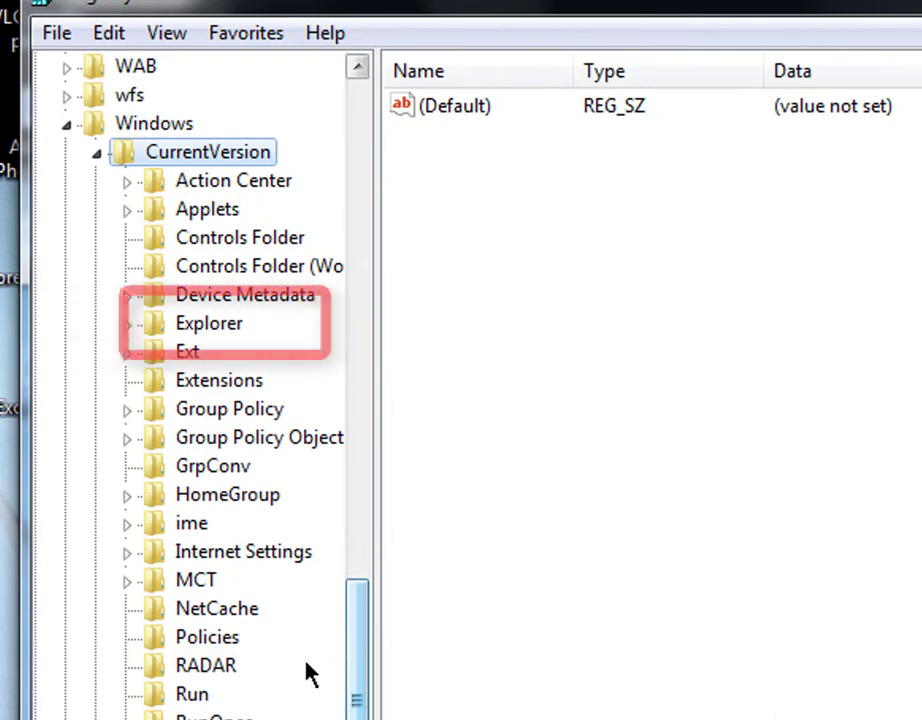
{"action": "double_click", "coordinate": [212, 326]}
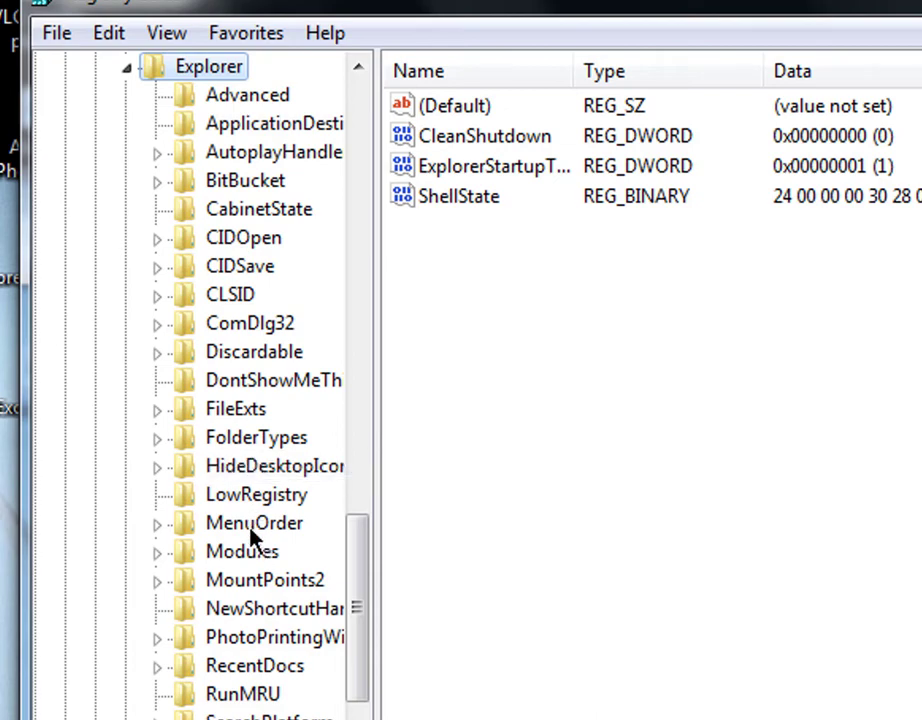
{"action": "left_click", "coordinate": [240, 410]}
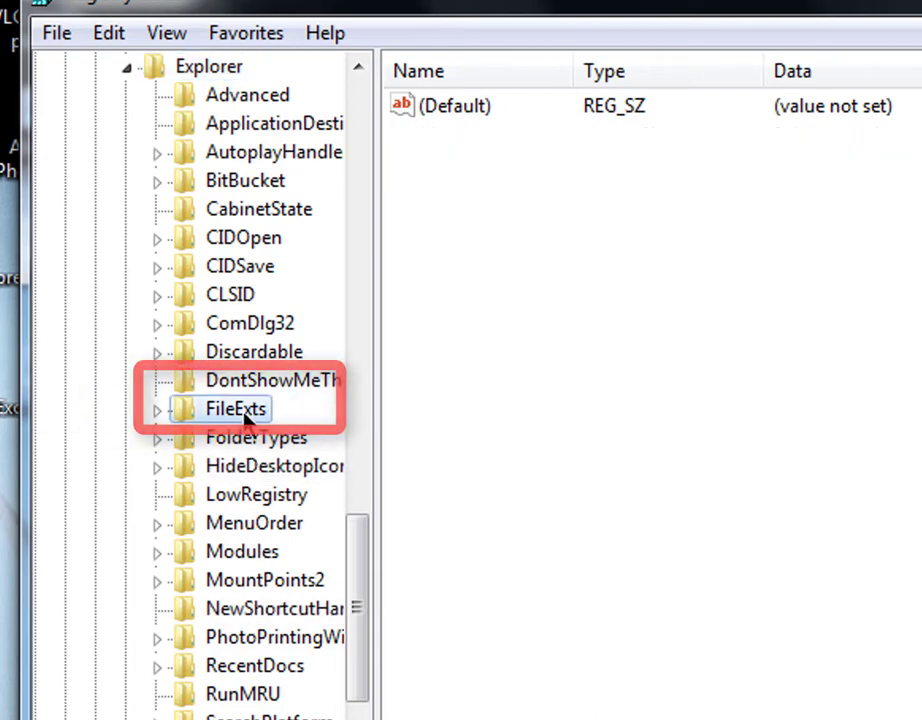
{"action": "double_click", "coordinate": [240, 410]}
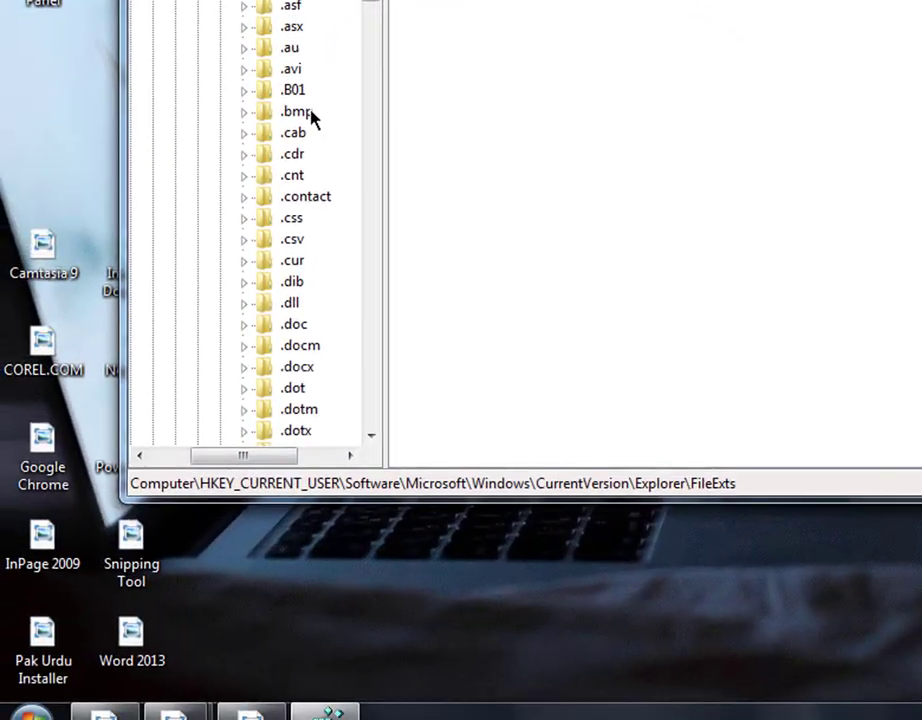
Check the Camtasia 9 desktop shortcut's file type in its properties, then close them.
{"action": "right_click", "coordinate": [54, 261]}
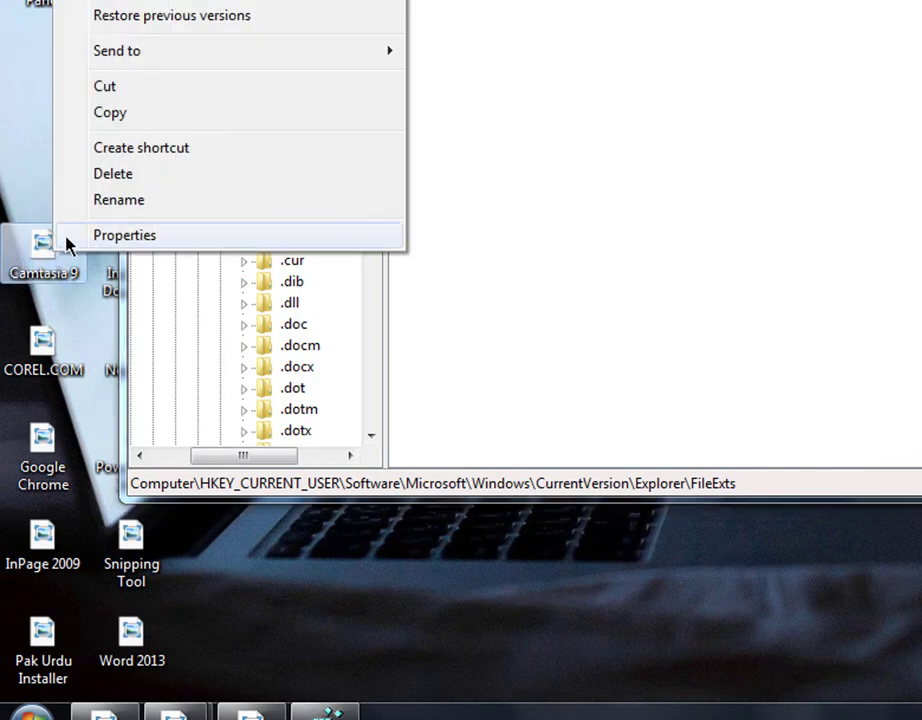
{"action": "left_click", "coordinate": [100, 240]}
{"action": "left_click", "coordinate": [118, 150]}
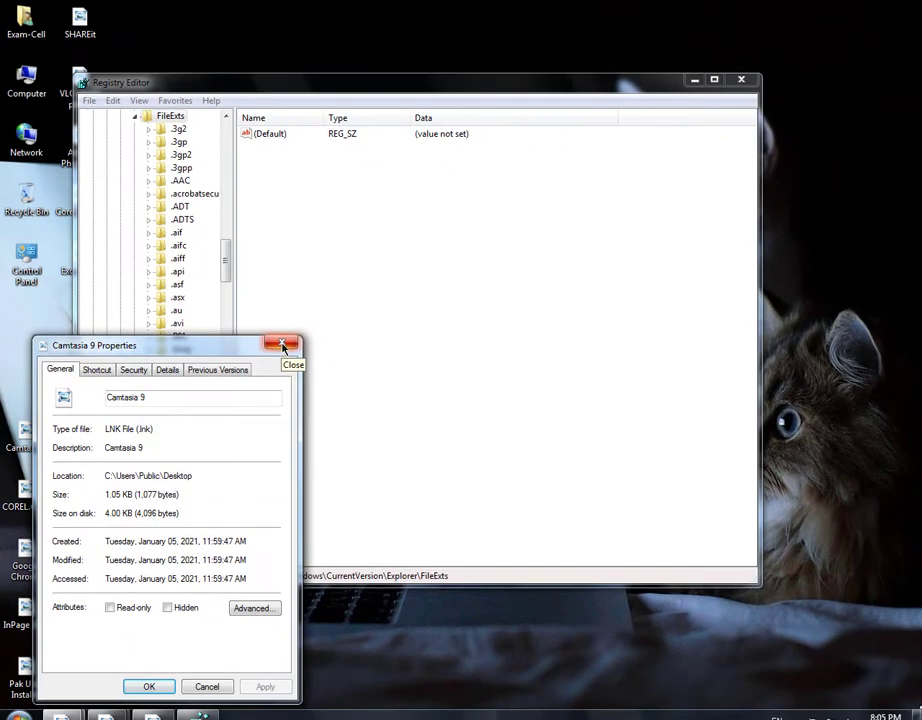
{"action": "left_click", "coordinate": [282, 347]}
Locate the .lnk key under FileExts and expand it to show its subkeys.
{"action": "left_click_drag", "start_coordinate": [224, 266], "coordinate": [224, 282]}
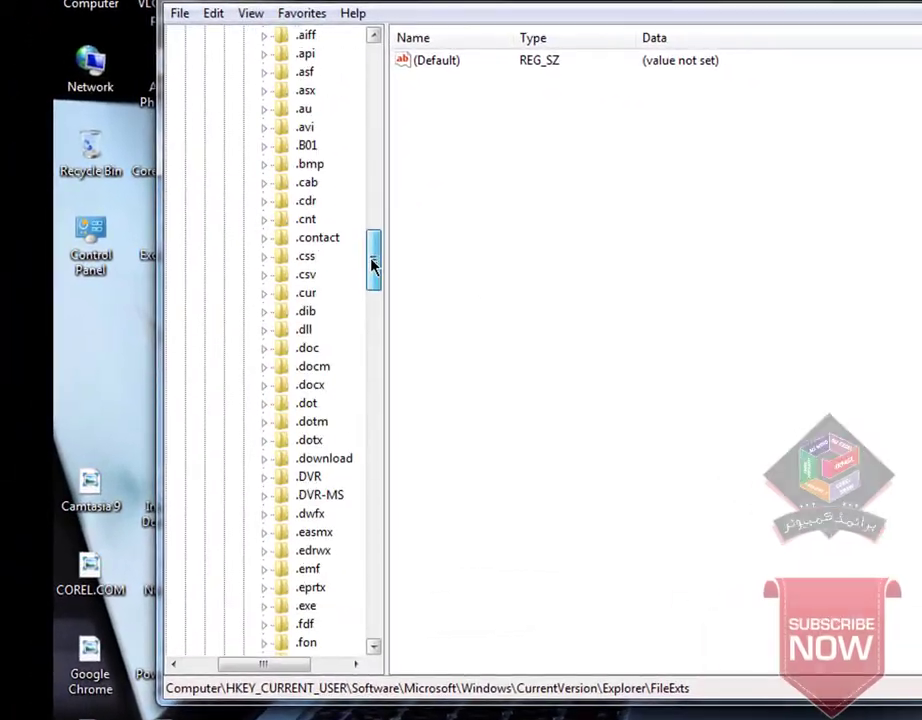
{"action": "left_click_drag", "start_coordinate": [373, 272], "coordinate": [380, 232]}
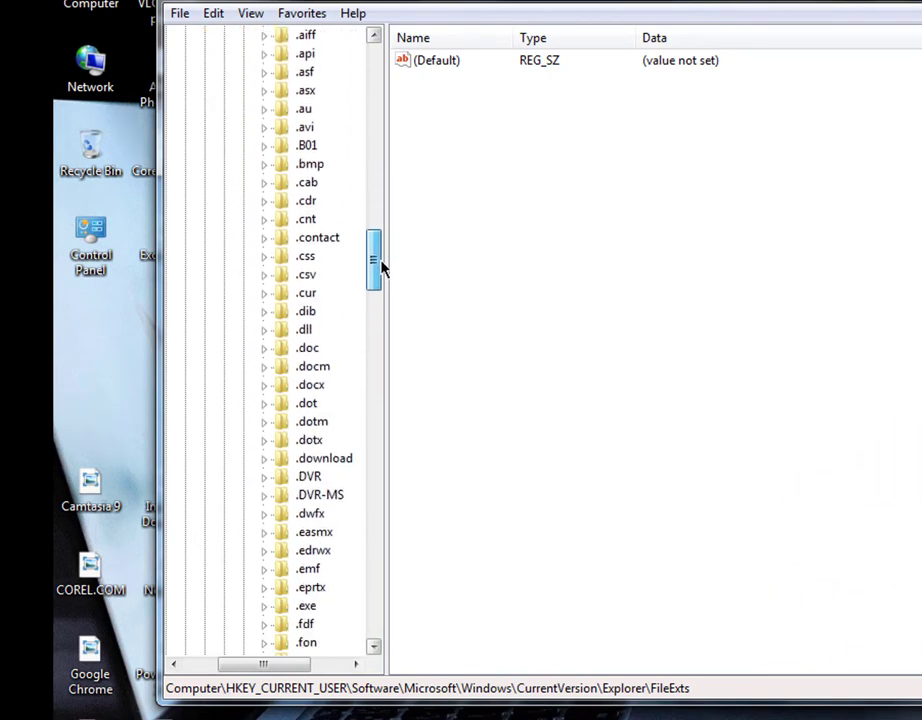
{"action": "left_click_drag", "start_coordinate": [380, 292], "coordinate": [380, 320]}
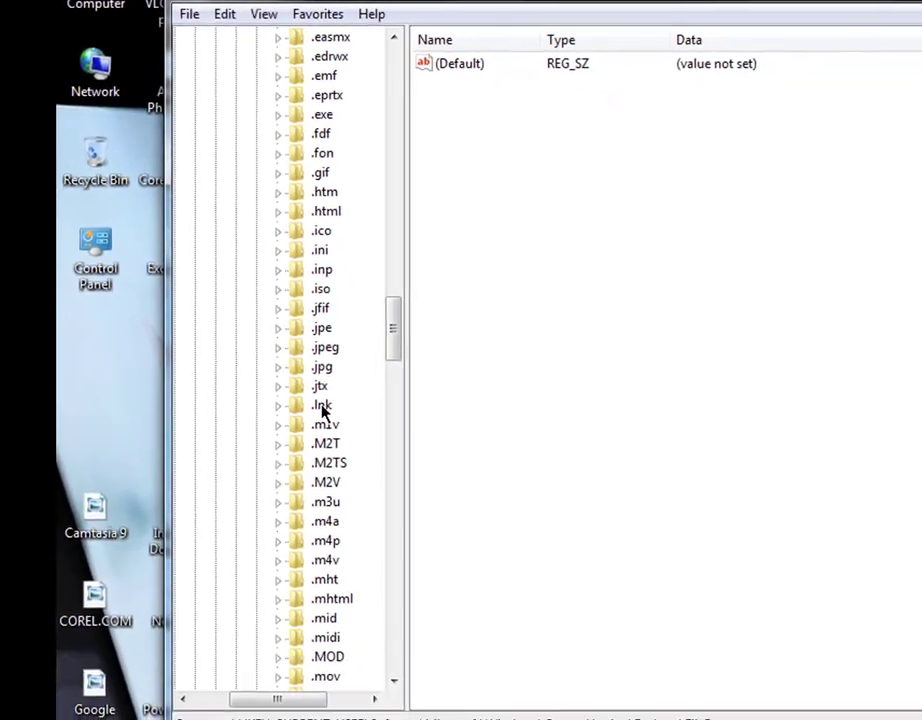
{"action": "double_click", "coordinate": [494, 622]}
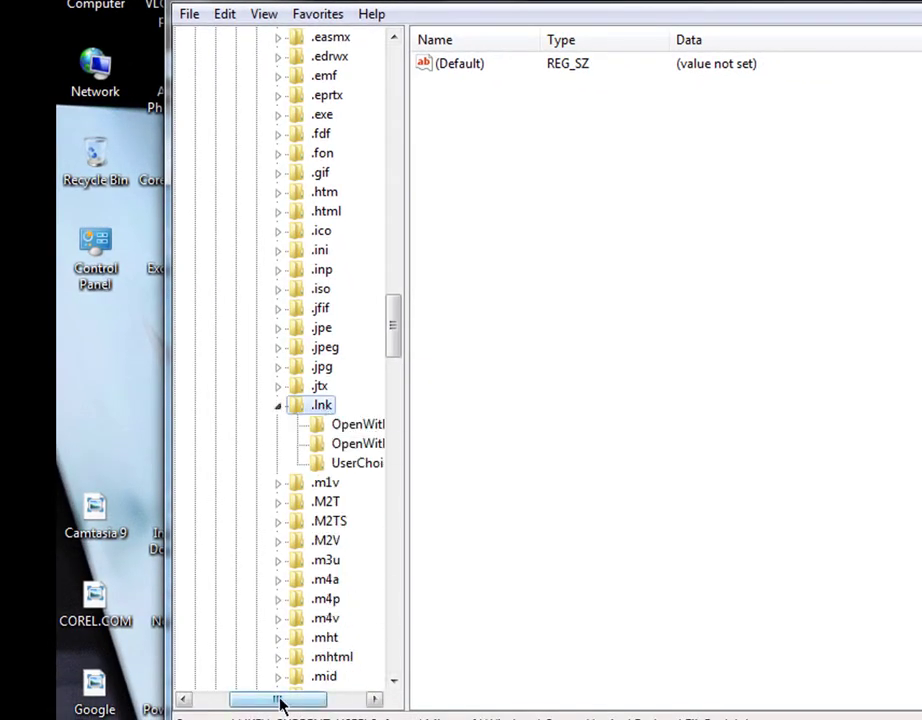
{"action": "left_click_drag", "start_coordinate": [280, 703], "coordinate": [323, 702]}
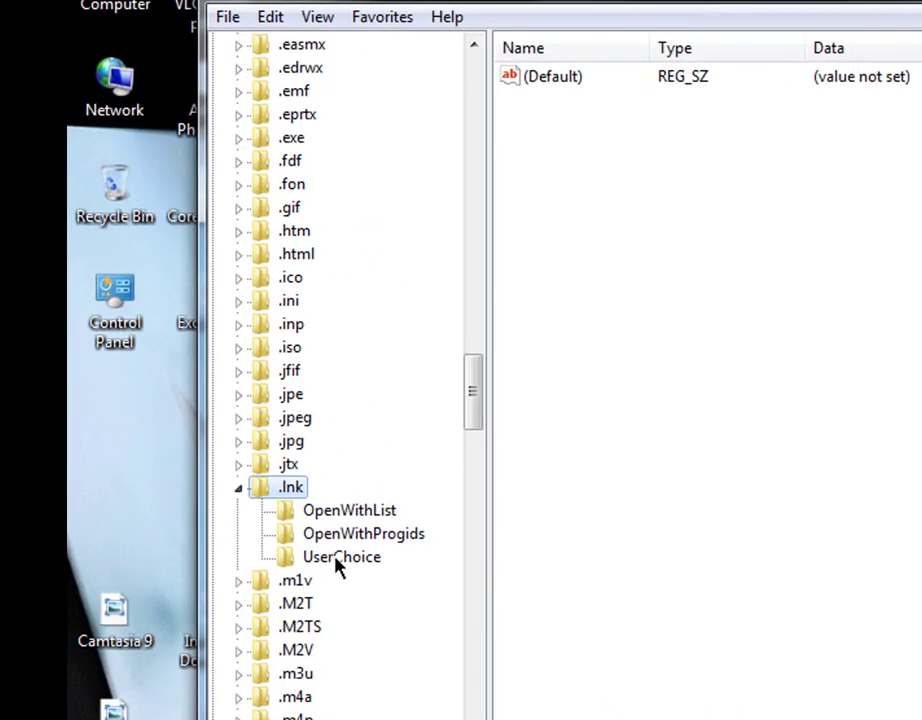
Delete the UserChoice subkey of .lnk and confirm the deletion.
{"action": "right_click", "coordinate": [338, 566]}
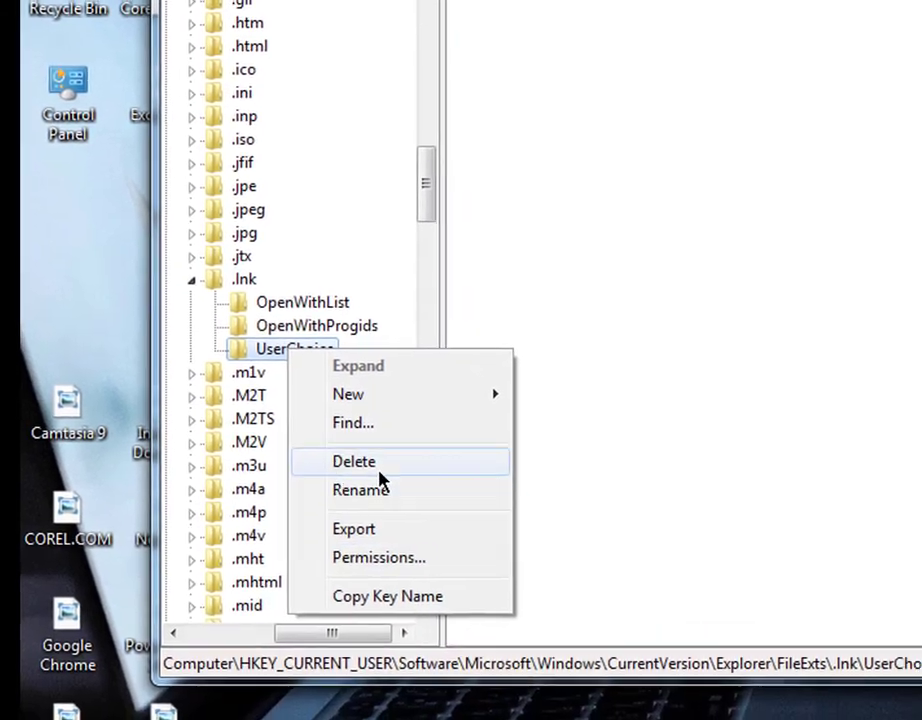
{"action": "left_click", "coordinate": [378, 470]}
{"action": "left_click", "coordinate": [813, 290]}
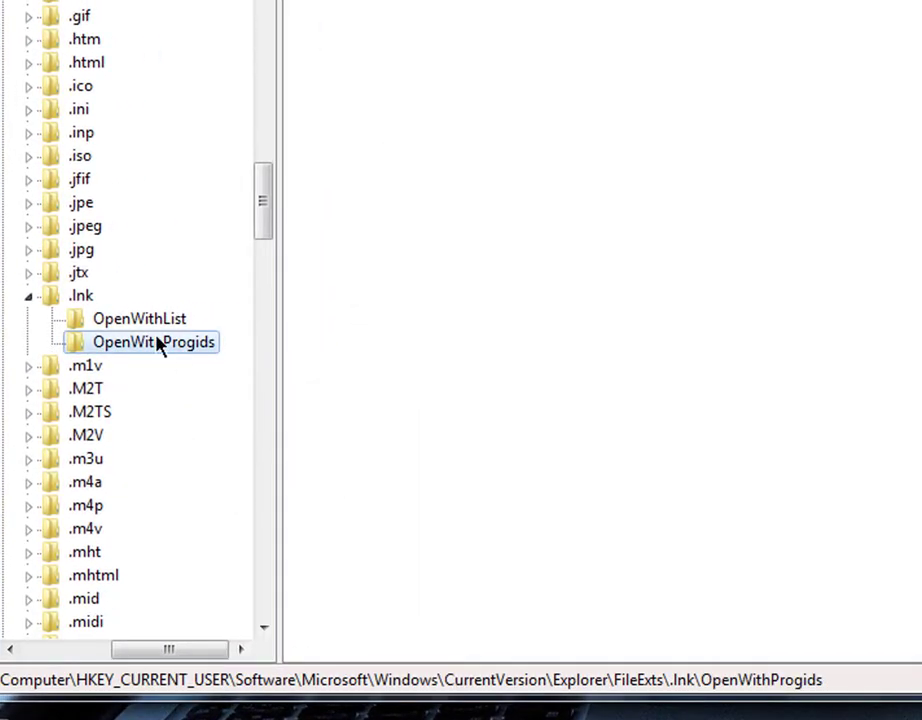
Delete the values a, b and MRUList from the OpenWithList subkey of .lnk and confirm the deletion.
{"action": "left_click", "coordinate": [156, 320]}
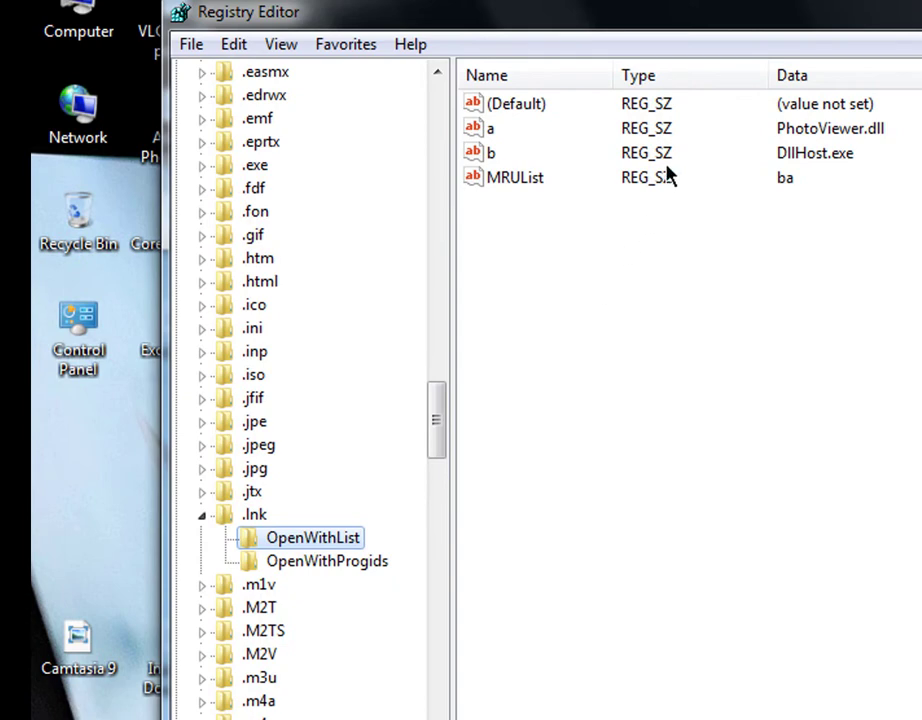
{"action": "left_click_drag", "start_coordinate": [490, 152], "coordinate": [475, 125]}
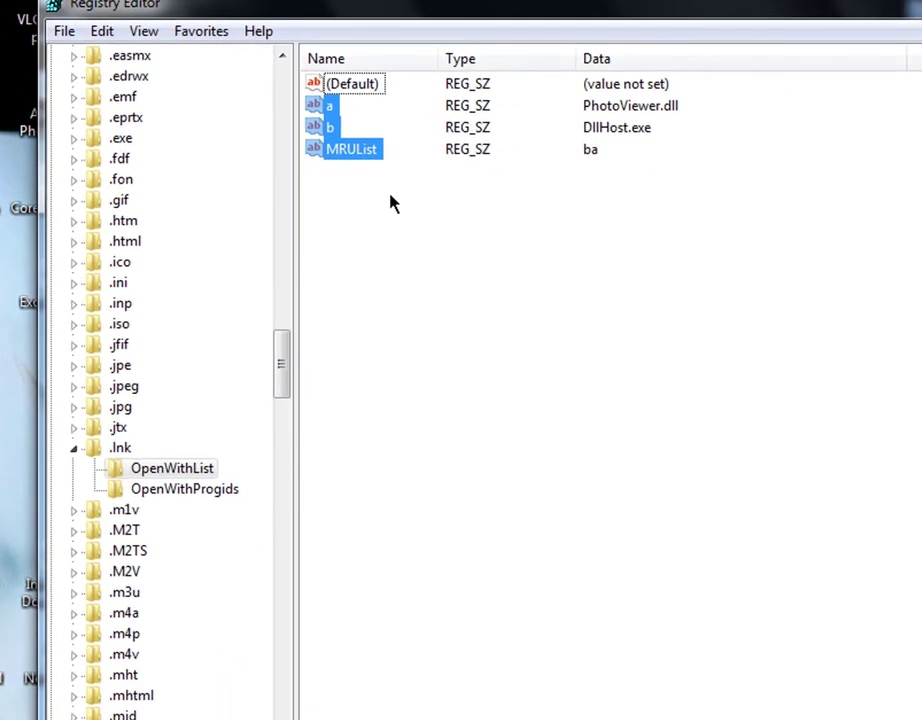
{"action": "right_click", "coordinate": [312, 107]}
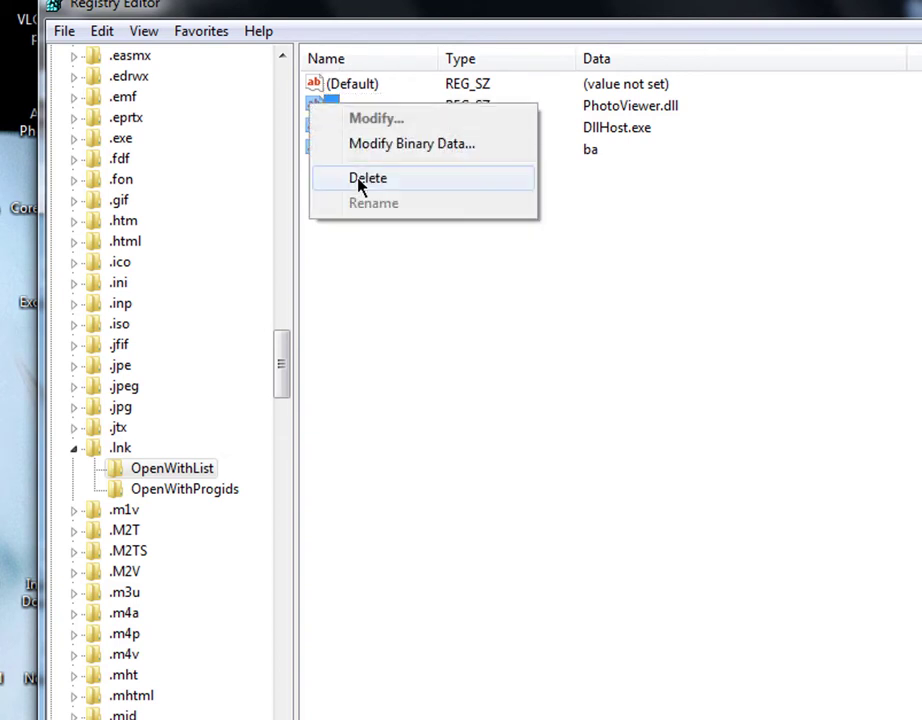
{"action": "left_click", "coordinate": [364, 180]}
{"action": "left_click", "coordinate": [829, 449]}
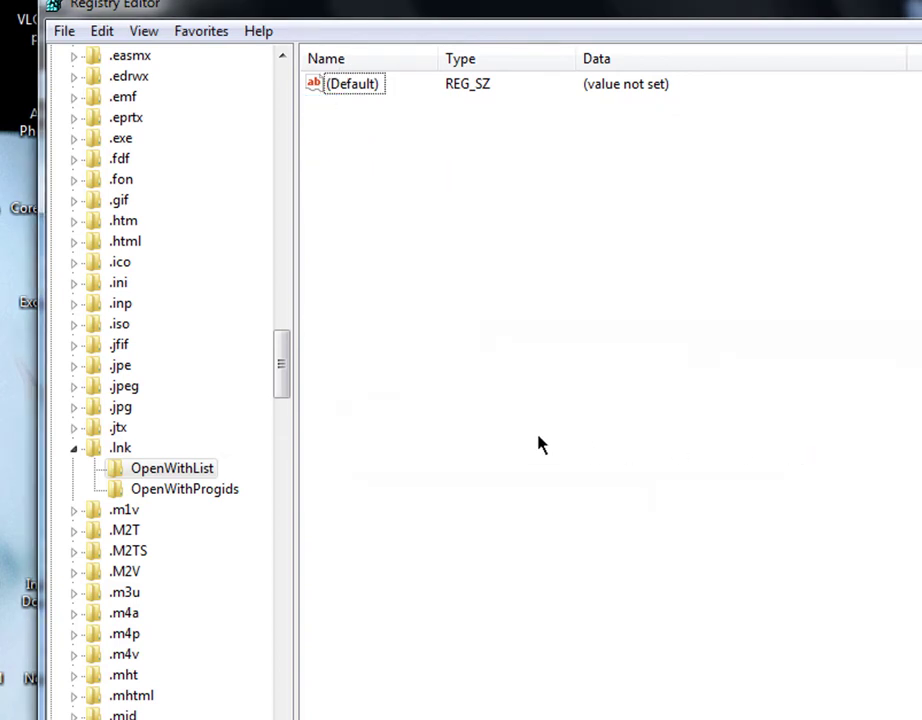
Delete the lnkfile value from the OpenWithProgids subkey of .lnk and confirm the deletion.
{"action": "left_click", "coordinate": [190, 489]}
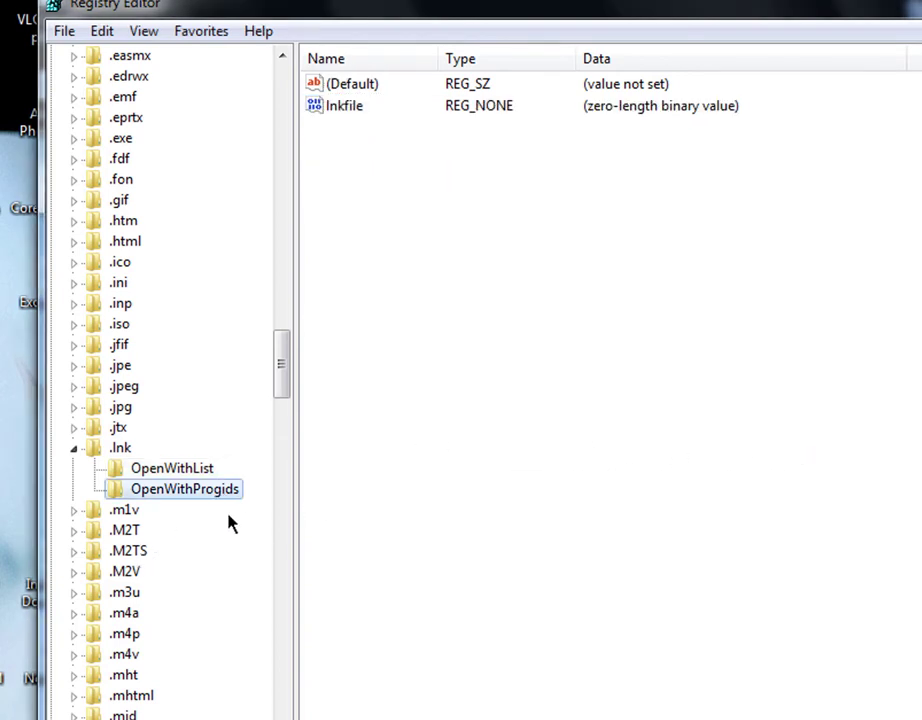
{"action": "right_click", "coordinate": [338, 112]}
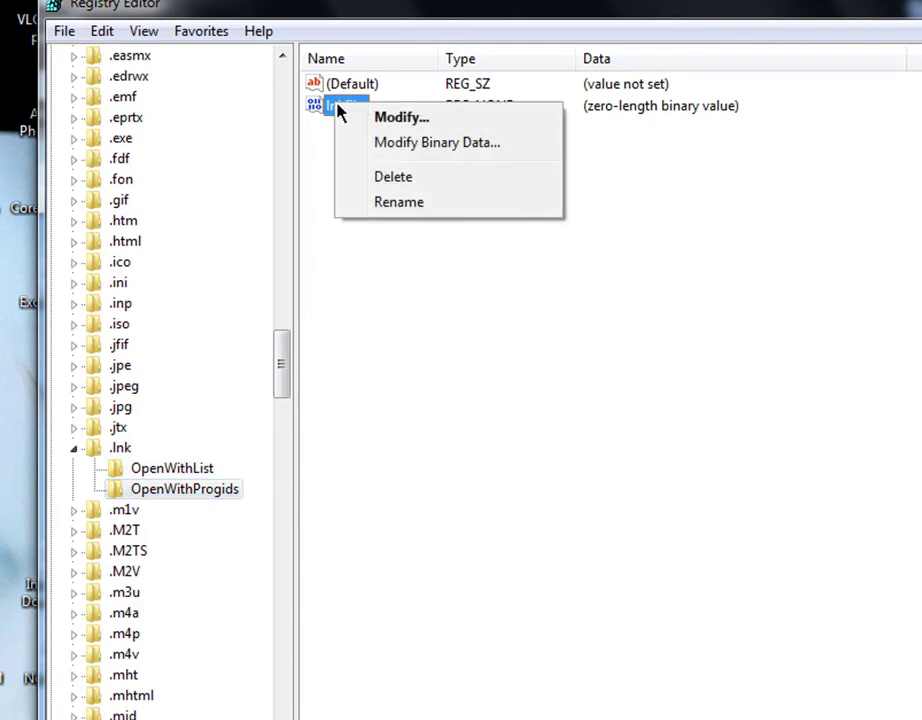
{"action": "left_click", "coordinate": [457, 183]}
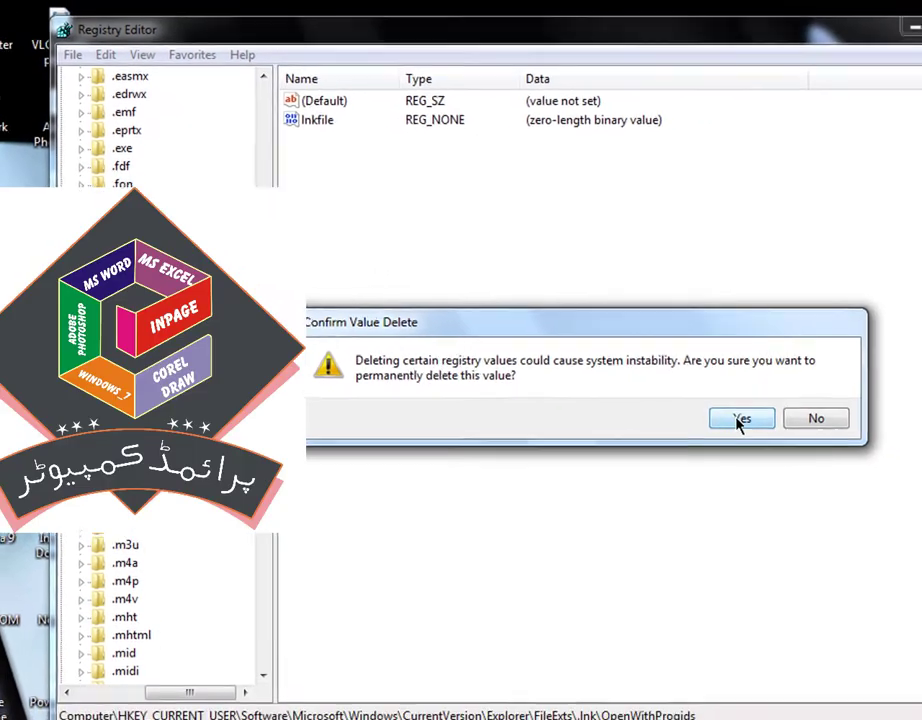
{"action": "left_click", "coordinate": [741, 420]}
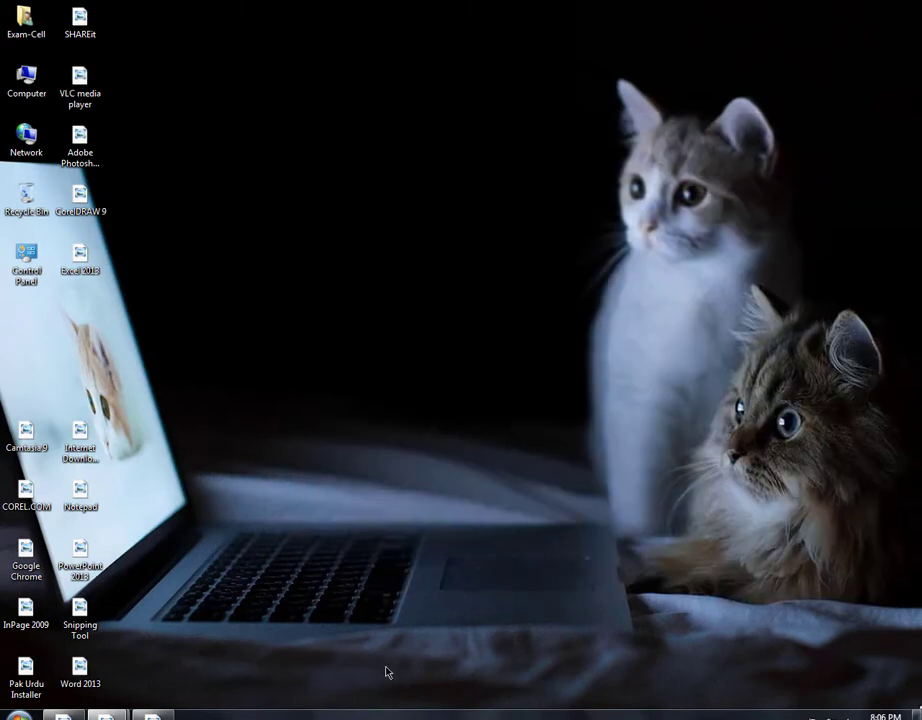
Start Task Manager and end the explorer.exe process, confirming the termination.
{"action": "right_click", "coordinate": [388, 714]}
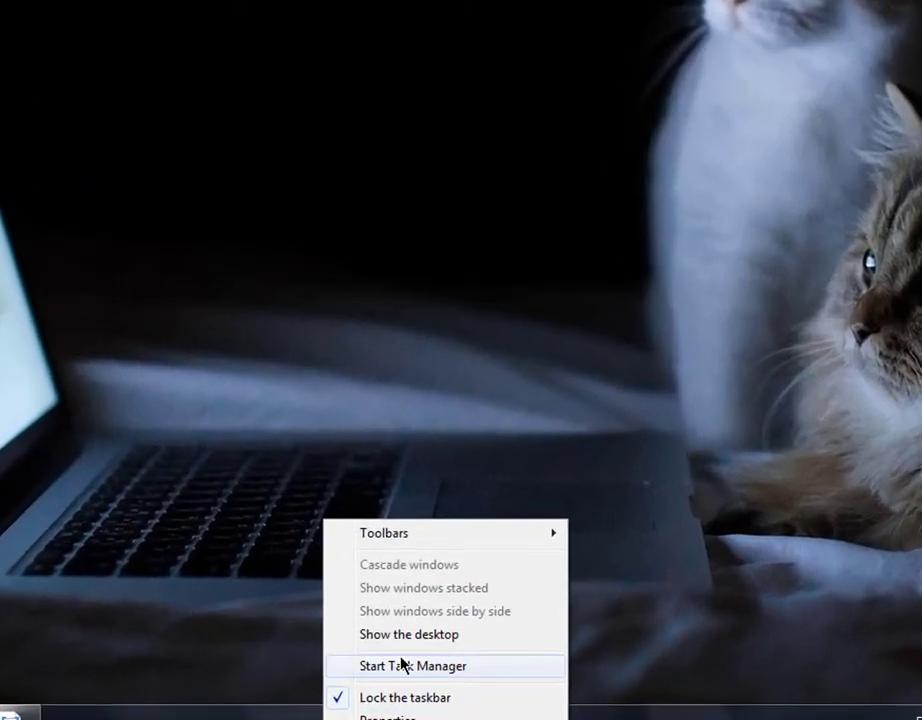
{"action": "left_click", "coordinate": [406, 665]}
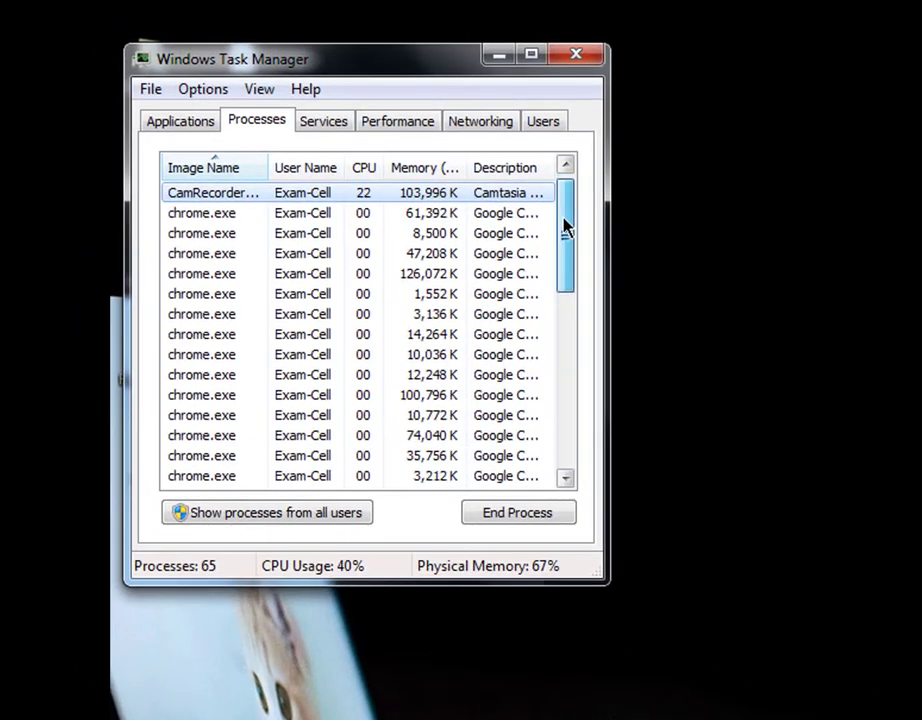
{"action": "left_click_drag", "start_coordinate": [563, 227], "coordinate": [556, 365]}
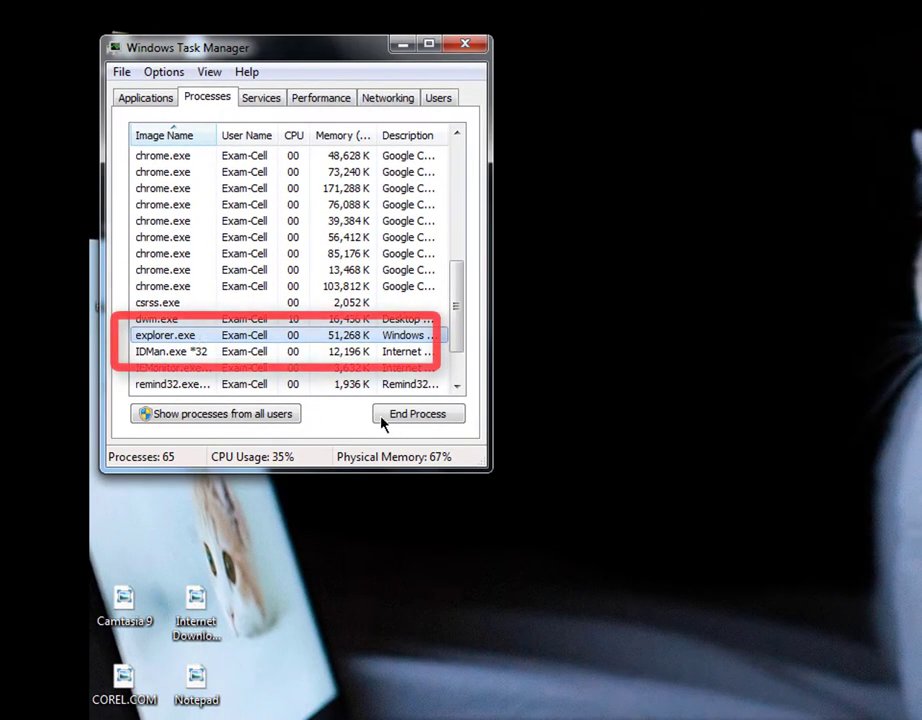
{"action": "left_click", "coordinate": [405, 423]}
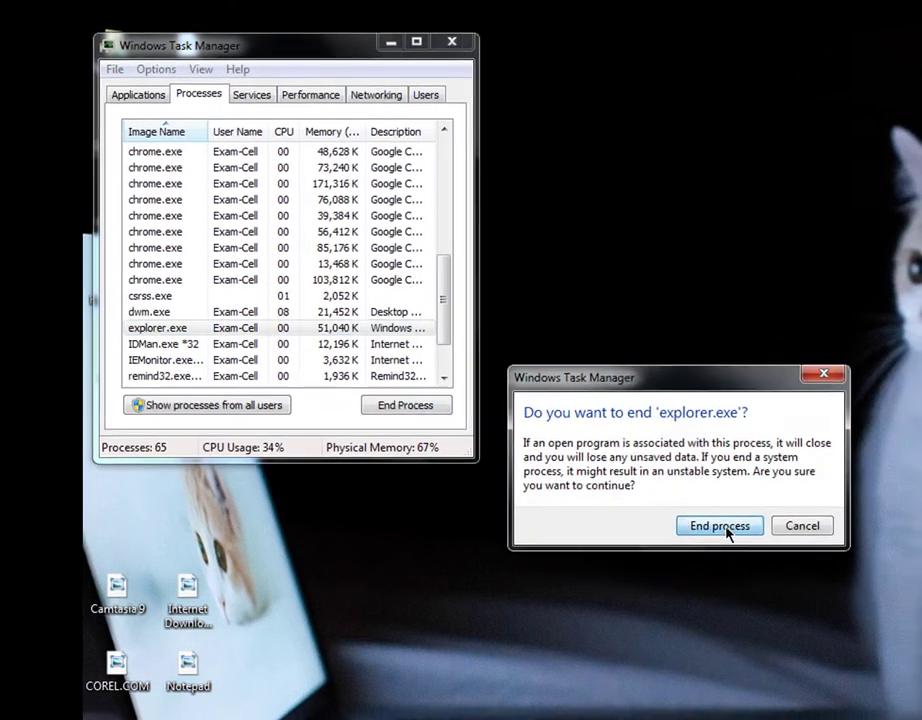
{"action": "left_click", "coordinate": [740, 537]}
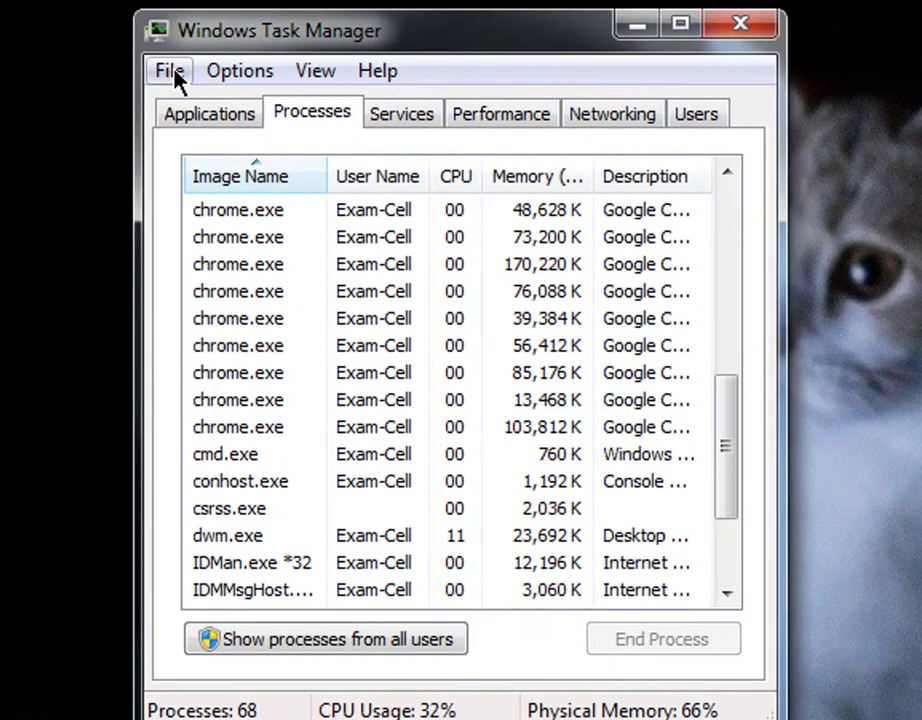
Restart Windows Explorer by running c:\windows\explorer.exe as a new task from Task Manager.
{"action": "left_click", "coordinate": [172, 73]}
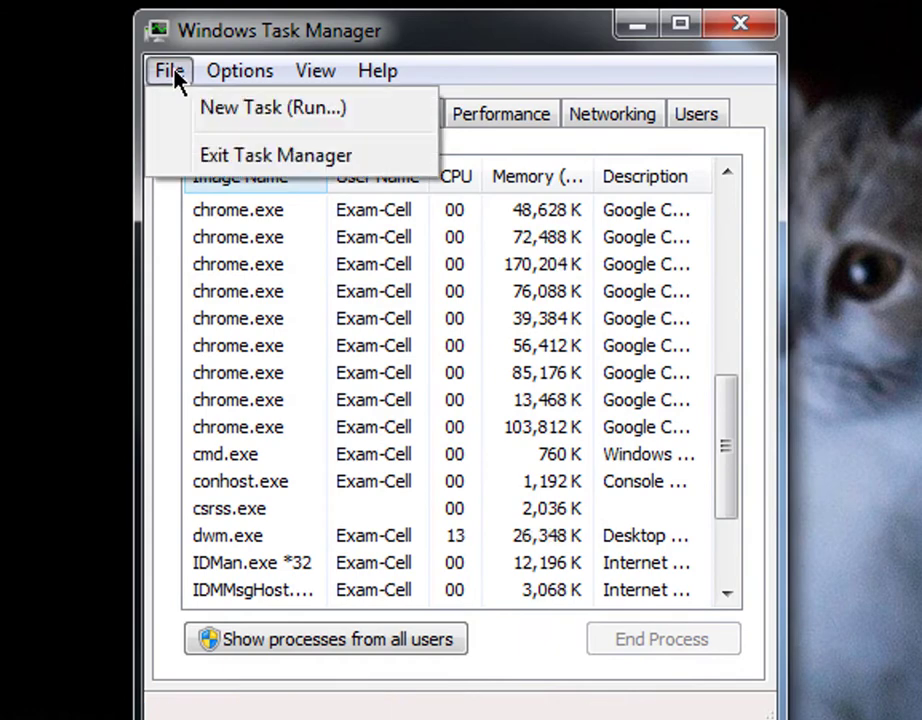
{"action": "left_click", "coordinate": [226, 110]}
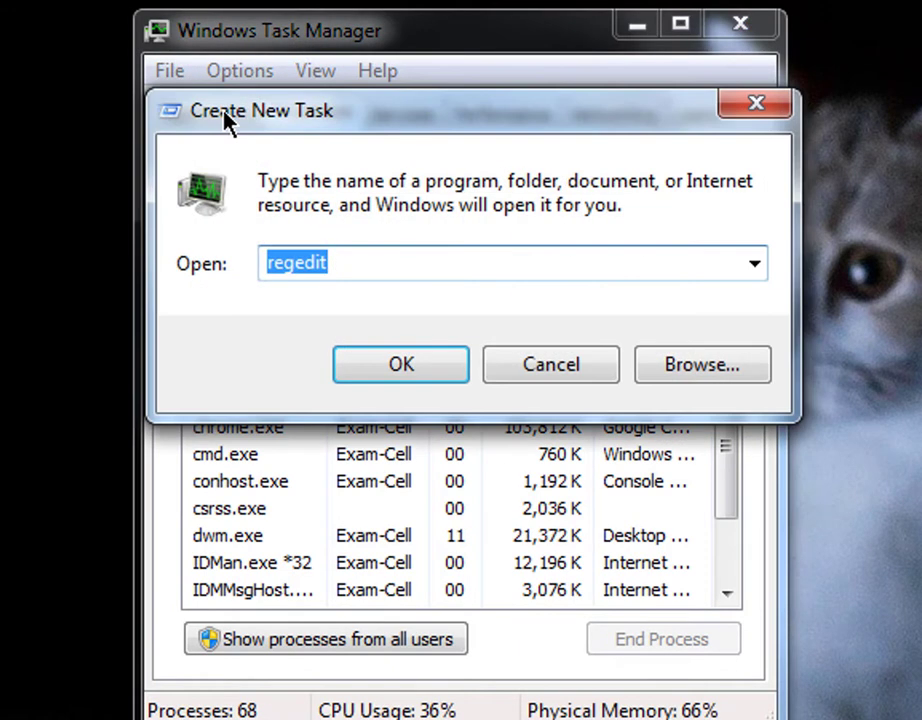
{"action": "type", "text": "c"}
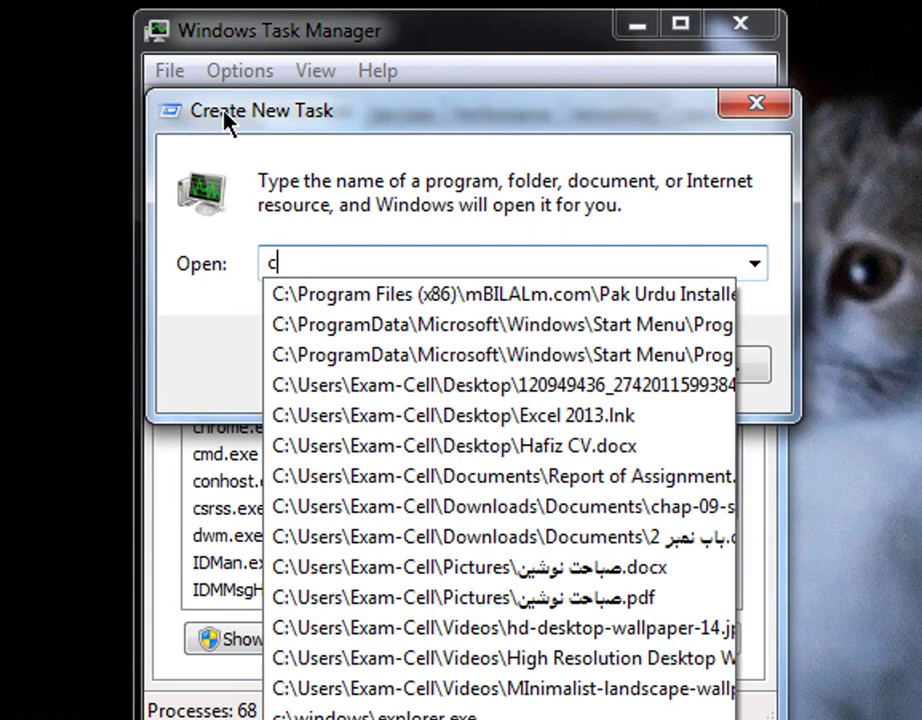
{"action": "type", "text": ":\\"}
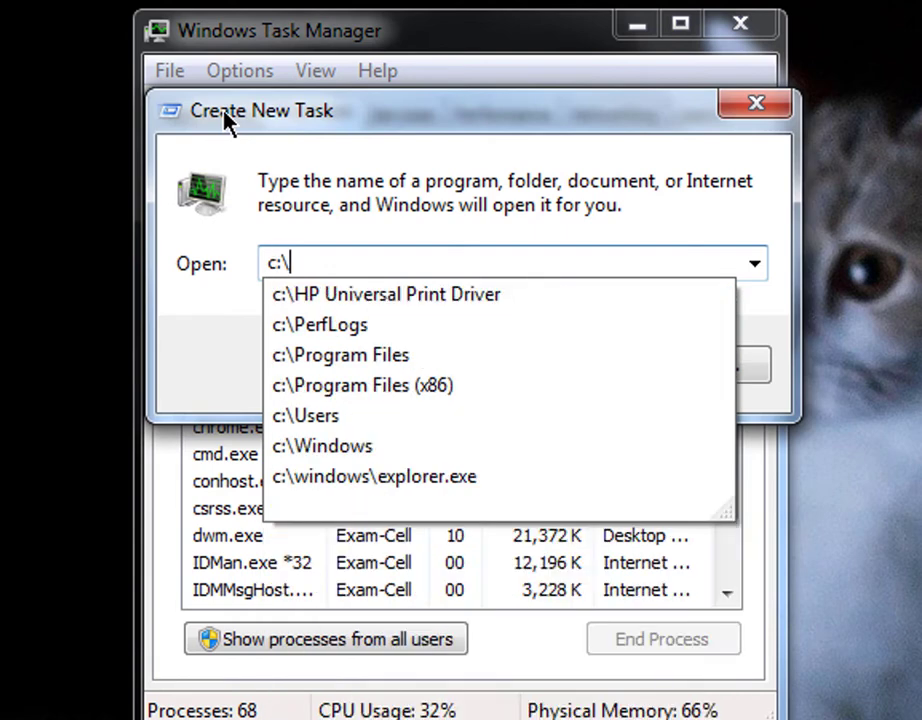
{"action": "type", "text": "windows"}
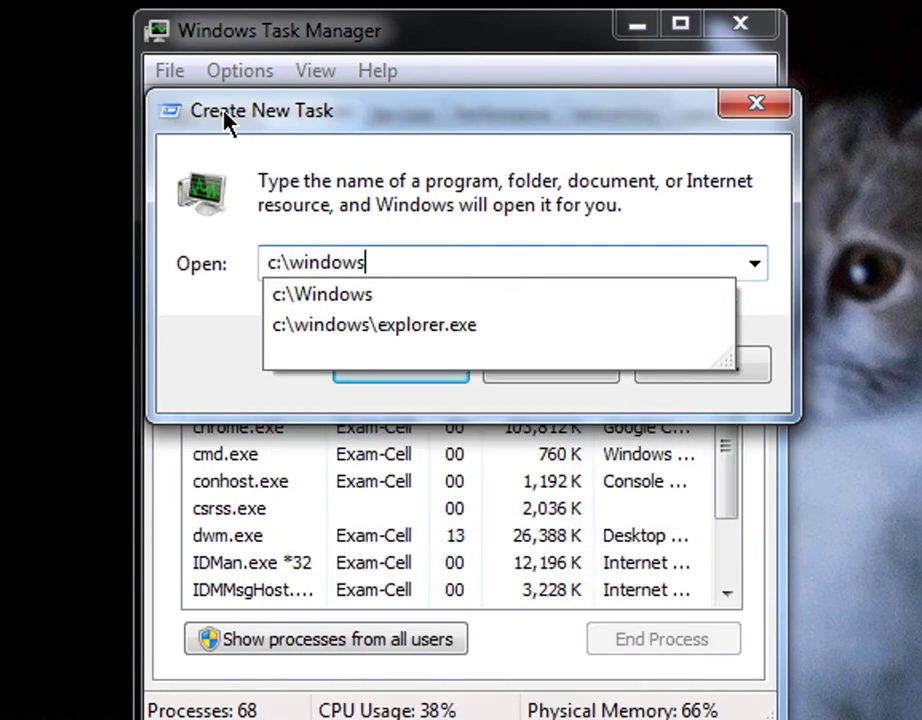
{"action": "type", "text": "\\exp"}
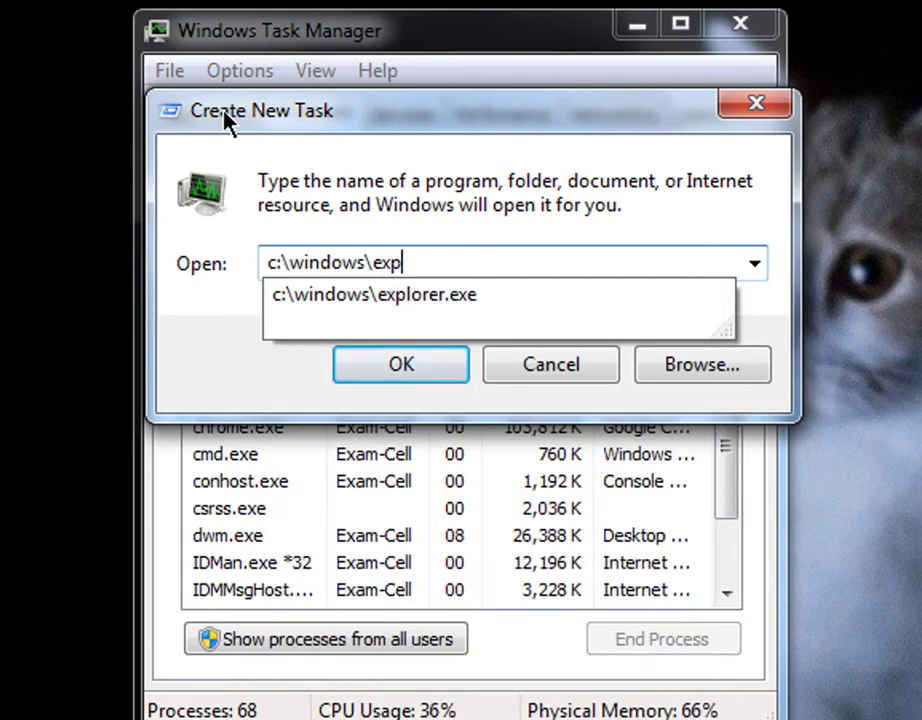
{"action": "left_click", "coordinate": [440, 310]}
{"action": "left_click", "coordinate": [405, 366]}
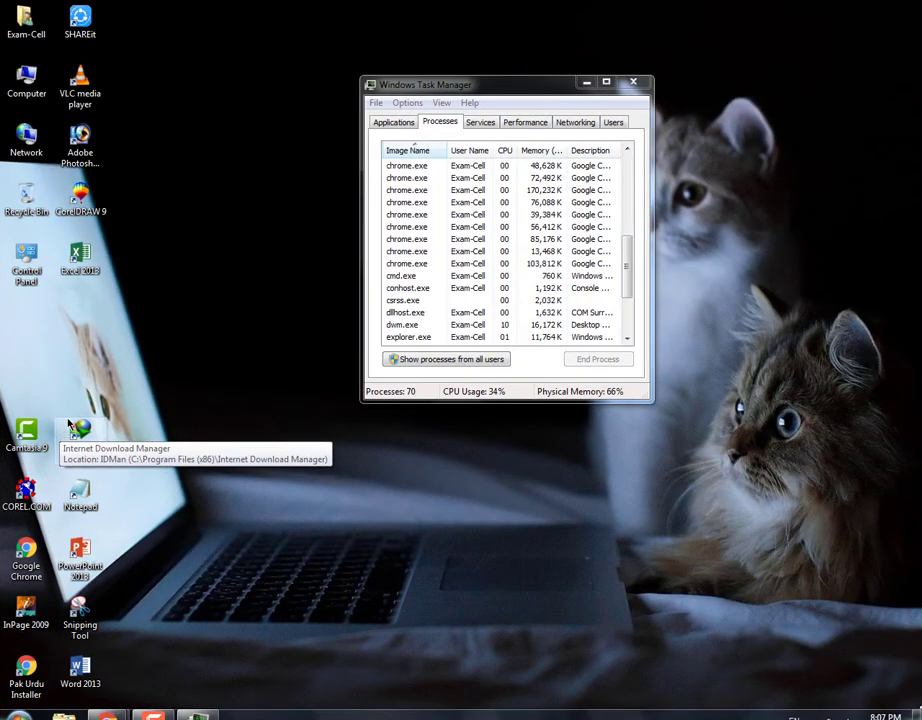
Test the Internet Download Manager desktop shortcut by opening it.
{"action": "double_click", "coordinate": [70, 426]}
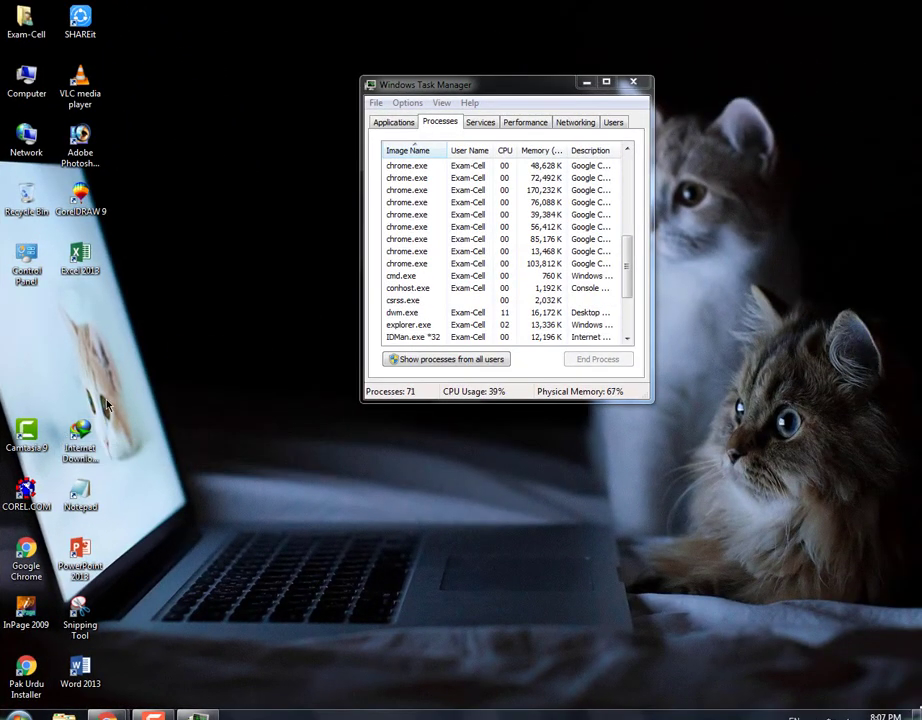